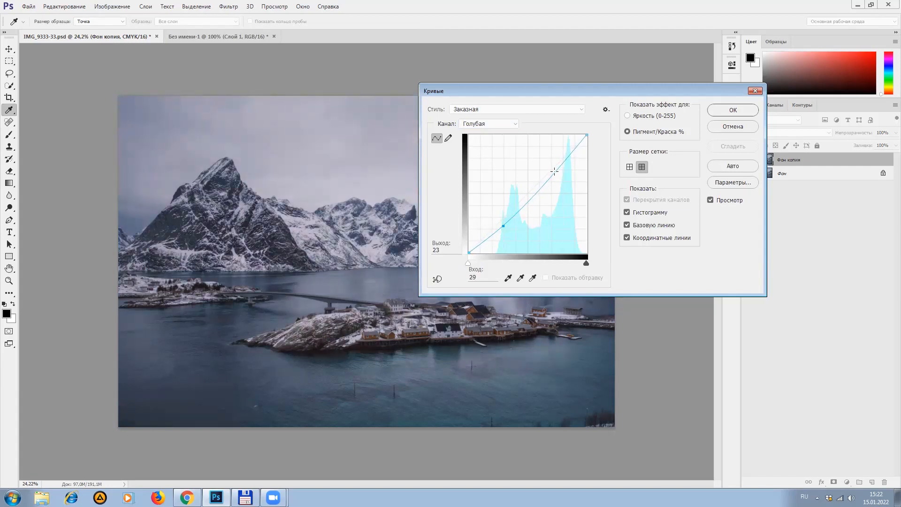
# Step: In Curves, raise the cyan channel's upper point to input 66, output 73, and pull the yellow channel's lower part down
pyautogui.moveTo(546, 179)
pyautogui.mouseDown()
pyautogui.moveTo(547, 154)
pyautogui.moveTo(546, 167)
pyautogui.mouseUp()
pyautogui.click(481, 124)
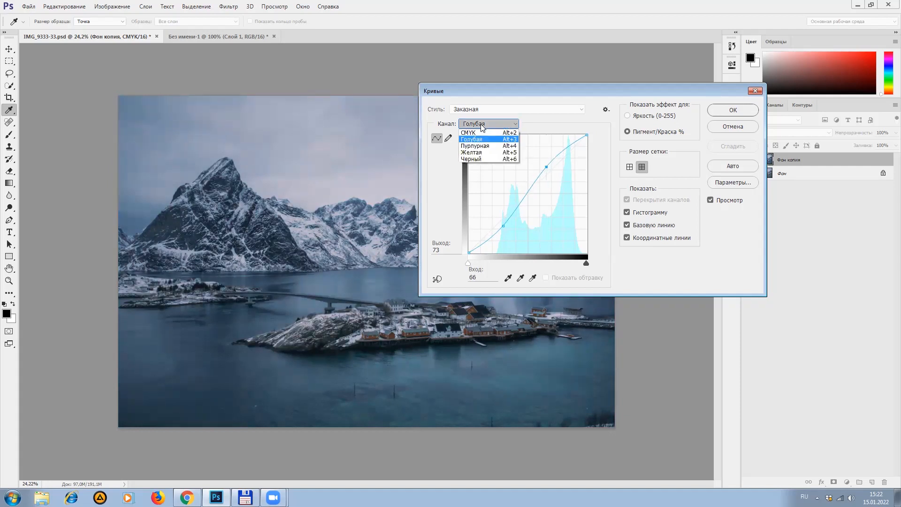
pyautogui.click(471, 152)
pyautogui.moveTo(516, 206)
pyautogui.mouseDown()
pyautogui.moveTo(516, 224)
pyautogui.moveTo(498, 223)
pyautogui.moveTo(509, 220)
pyautogui.mouseUp()
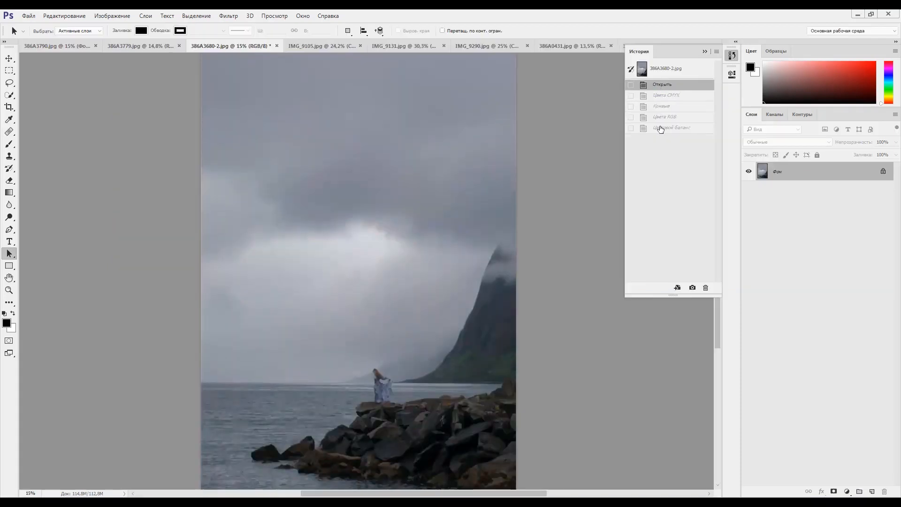
# Step: Compare the history states of 386A3680-2.jpg and IMG_9105.jpg, including the colour balance, CMYK conversion and curves edits
pyautogui.click(661, 129)
pyautogui.click(327, 43)
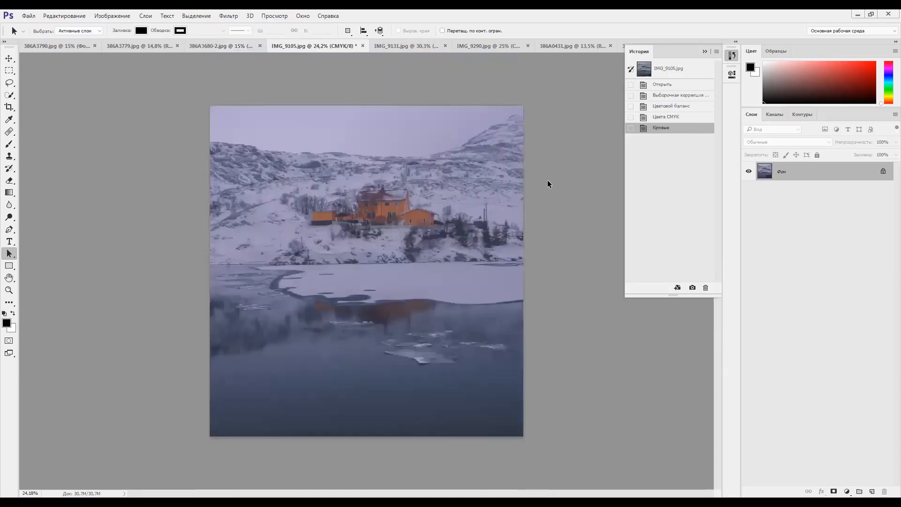
pyautogui.click(660, 87)
pyautogui.click(664, 96)
pyautogui.click(662, 107)
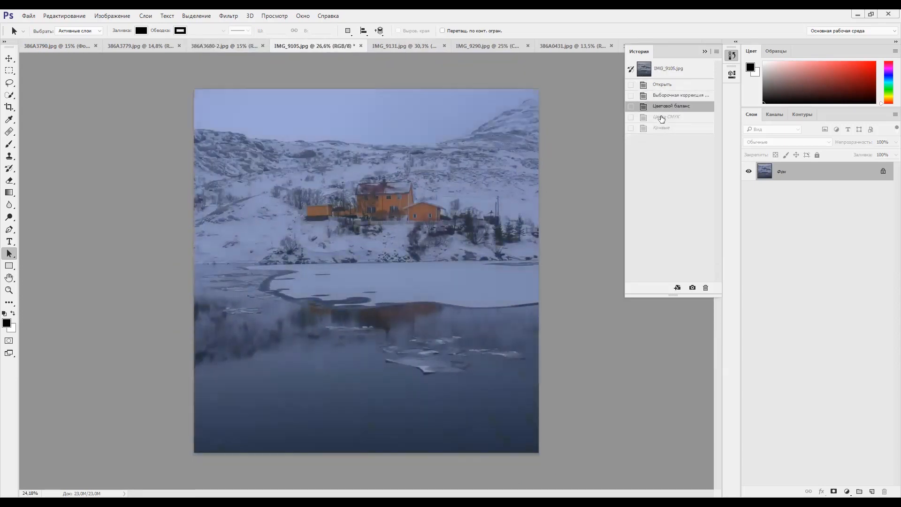
pyautogui.click(662, 117)
pyautogui.click(663, 128)
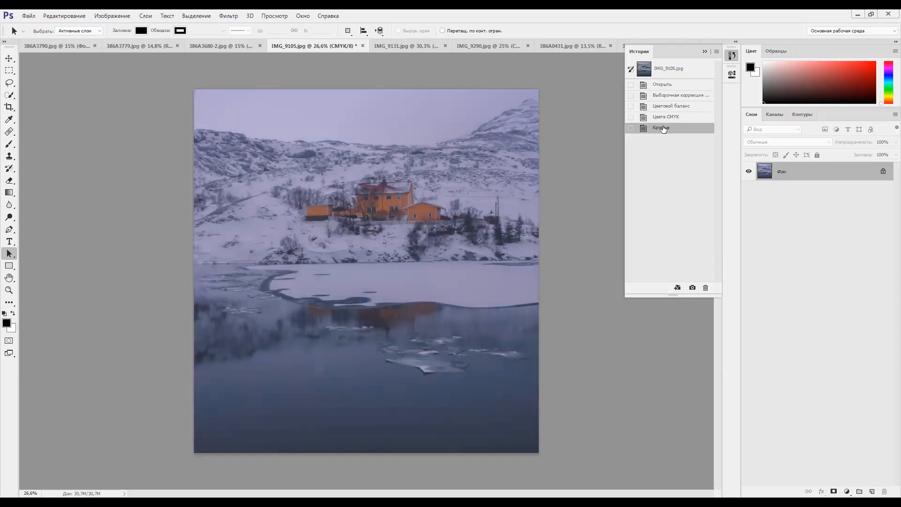
pyautogui.scroll(1, 547, 148)
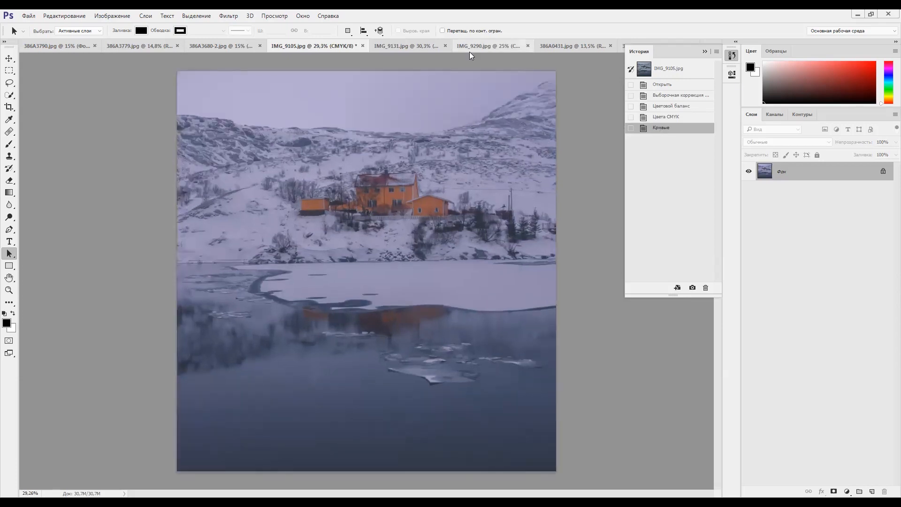
# Step: Apply an S-shaped cyan curve to IMG_9131.jpg, with the lower point at input 33, output 12 and the upper part raised
pyautogui.click(407, 49)
pyautogui.click(662, 84)
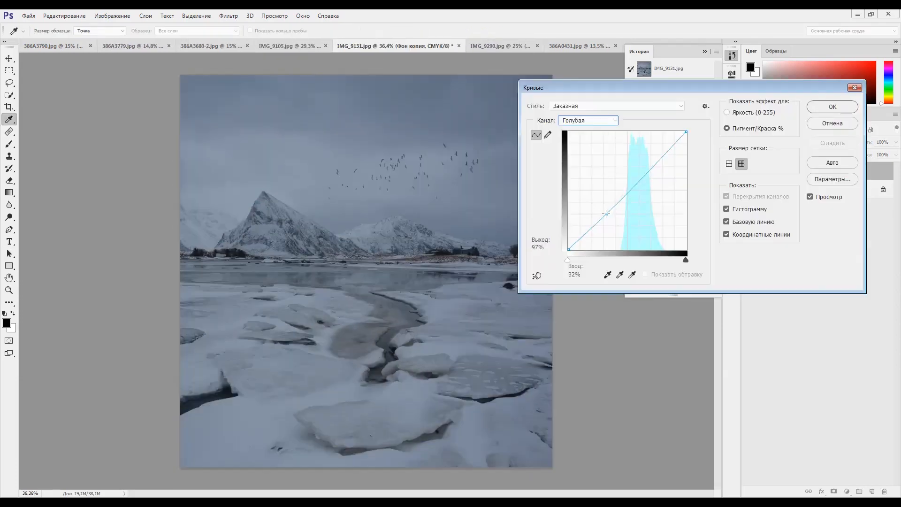
pyautogui.moveTo(610, 222)
pyautogui.mouseDown()
pyautogui.moveTo(615, 230)
pyautogui.moveTo(591, 204)
pyautogui.moveTo(602, 227)
pyautogui.mouseUp()
pyautogui.moveTo(642, 189); pyautogui.dragTo(642, 170)
pyautogui.moveTo(602, 231); pyautogui.dragTo(607, 238)
pyautogui.click(832, 107)
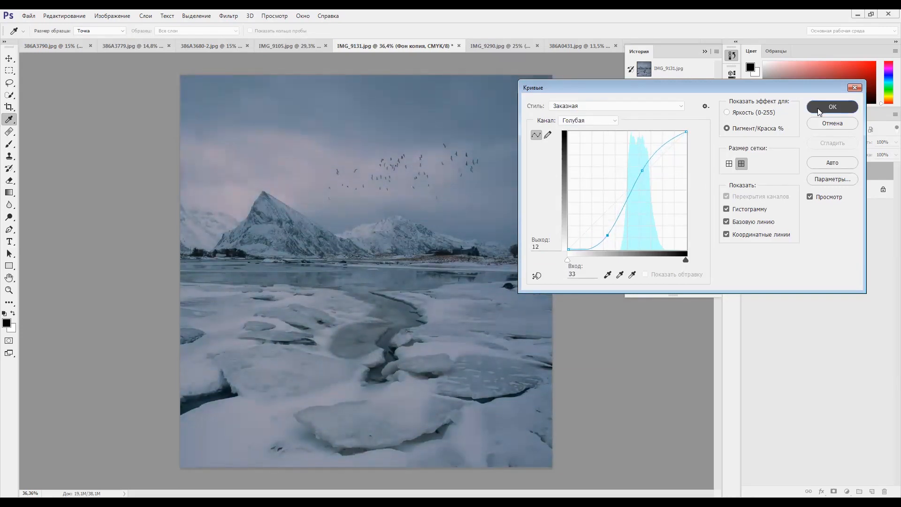
# Step: Steepen the cyan channel curve of 386A0431.jpg with a lower point at input 33, output 27 and a raised upper point
pyautogui.press('a')
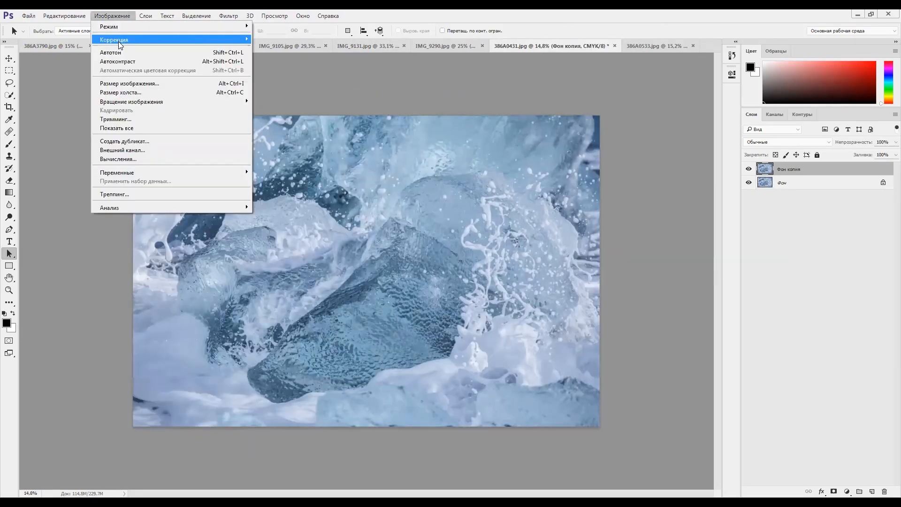
pyautogui.moveTo(122, 41)
pyautogui.click(281, 57)
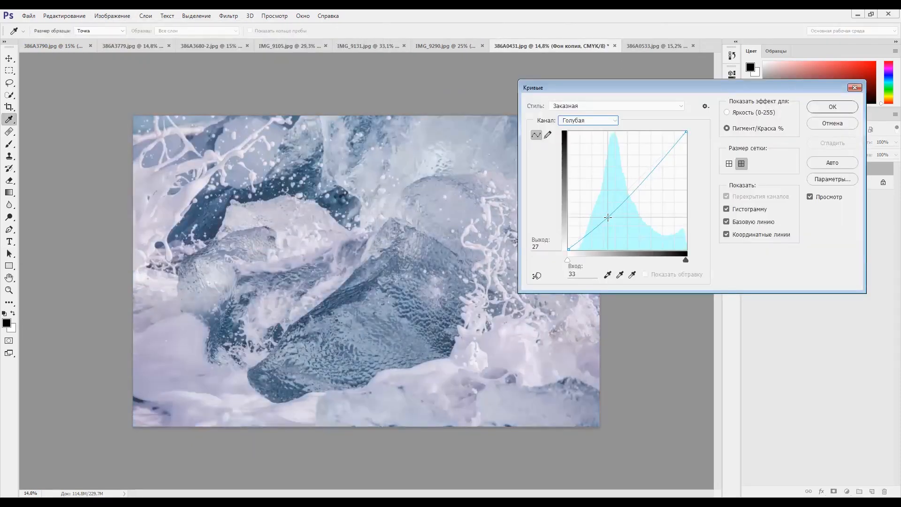
pyautogui.moveTo(646, 177); pyautogui.dragTo(643, 163)
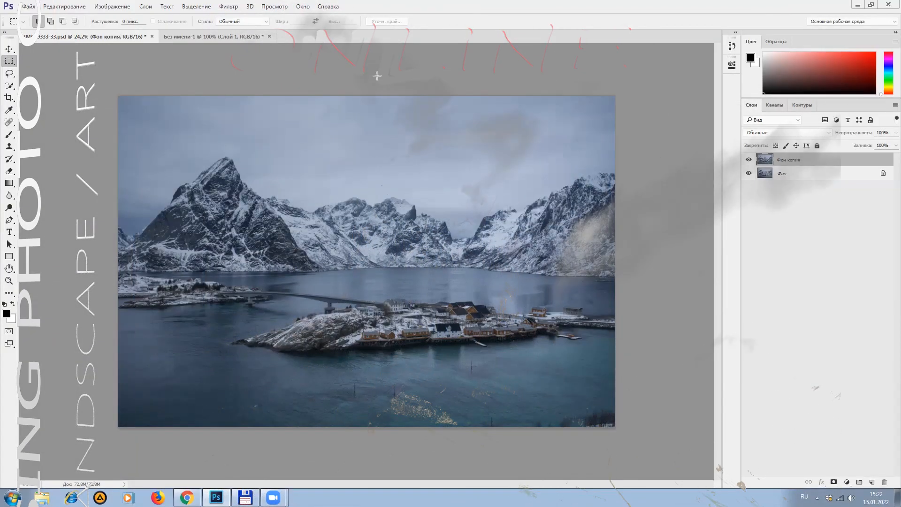
# Step: Convert IMG_9333-33.psd from RGB to CMYK without flattening its layers, accepting the Japan Color 2002 Newspaper profile
pyautogui.click(119, 8)
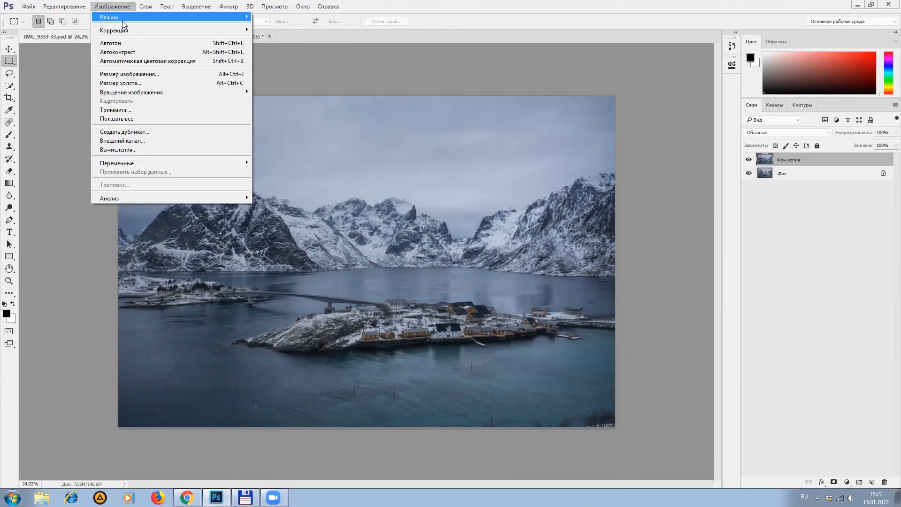
pyautogui.moveTo(126, 21)
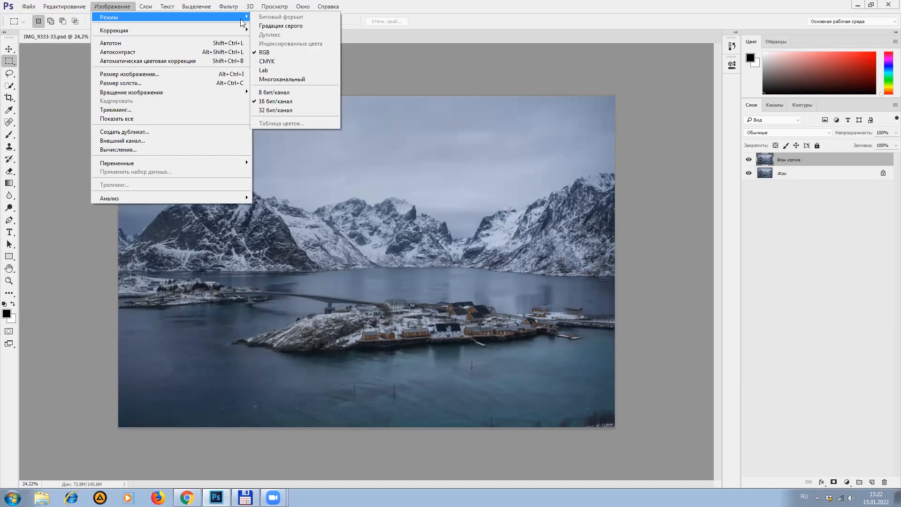
pyautogui.click(274, 62)
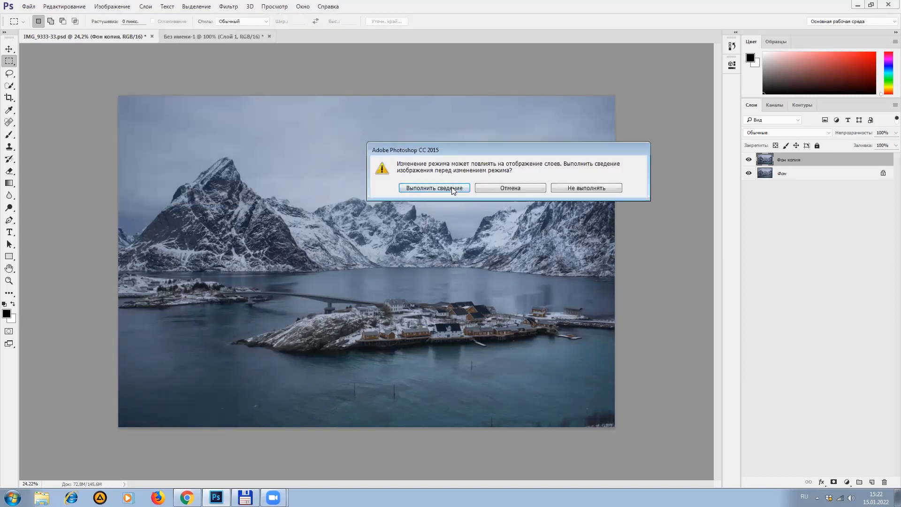
pyautogui.click(584, 188)
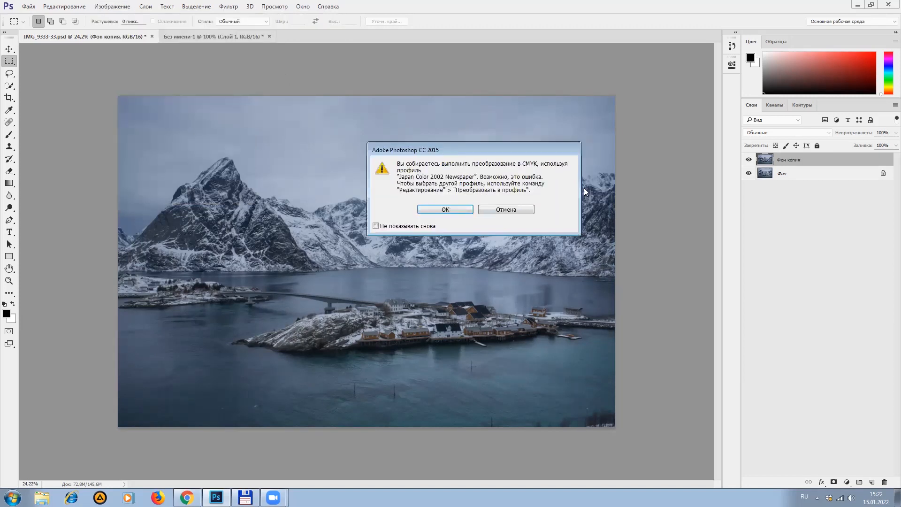
pyautogui.click(446, 209)
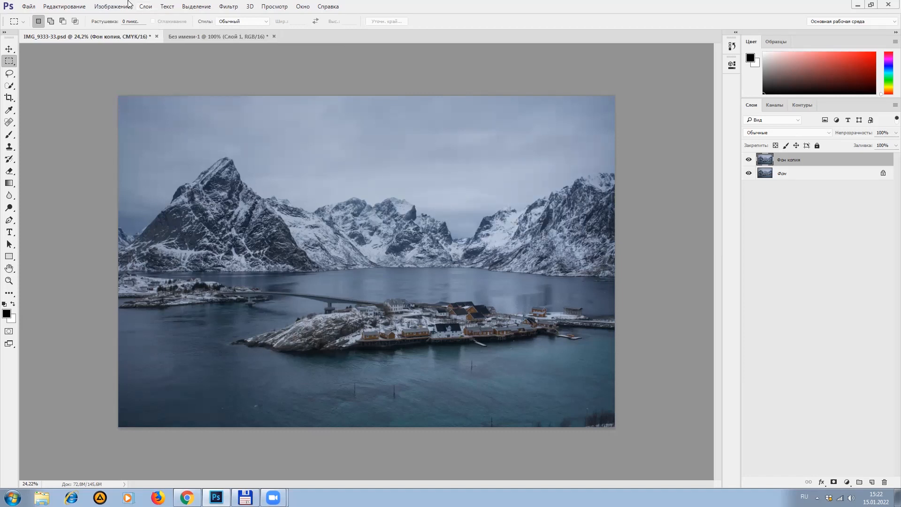
# Step: Start a Curves adjustment on the Фон копия layer and try moving points on the composite CMYK curve
pyautogui.click(118, 8)
pyautogui.moveTo(123, 31)
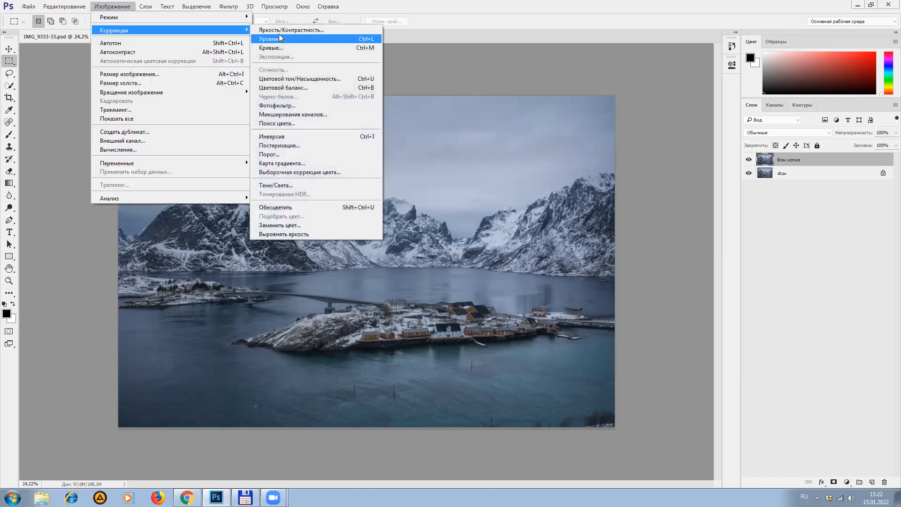
pyautogui.click(275, 48)
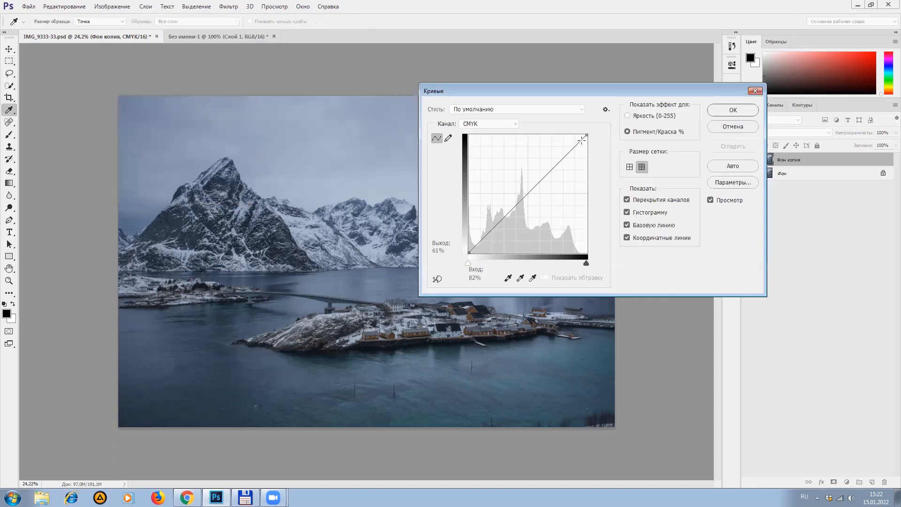
pyautogui.moveTo(542, 181); pyautogui.dragTo(598, 124)
pyautogui.moveTo(469, 252)
pyautogui.mouseDown()
pyautogui.moveTo(494, 260)
pyautogui.moveTo(465, 259)
pyautogui.mouseUp()
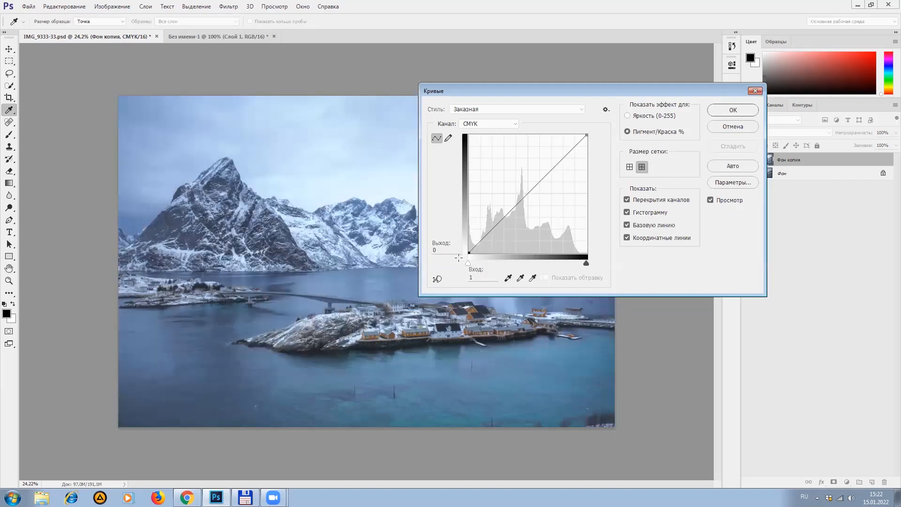
# Step: Shape the cyan channel into a gentle S-curve by lowering its lower part and placing the upper point at input 66, output 73
pyautogui.click(485, 124)
pyautogui.click(483, 134)
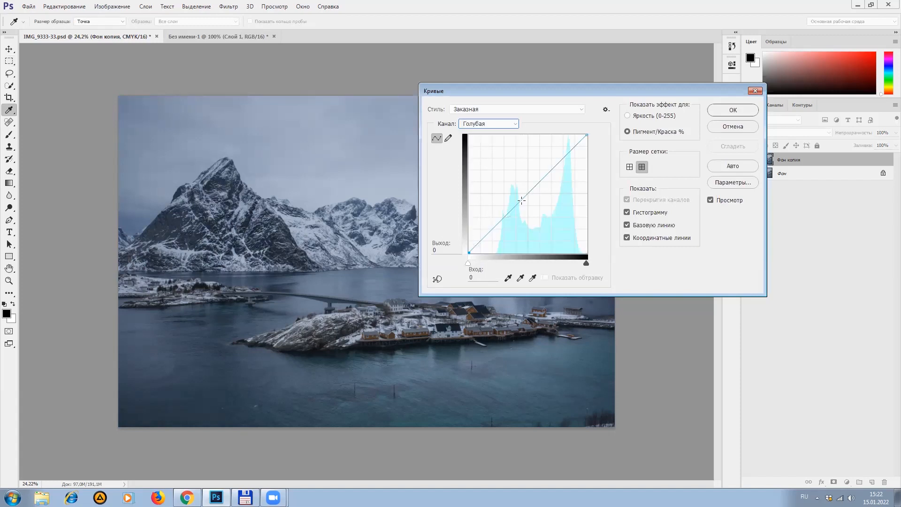
pyautogui.moveTo(505, 216); pyautogui.dragTo(503, 226)
pyautogui.moveTo(554, 169)
pyautogui.mouseDown()
pyautogui.moveTo(535, 144)
pyautogui.moveTo(547, 166)
pyautogui.mouseUp()
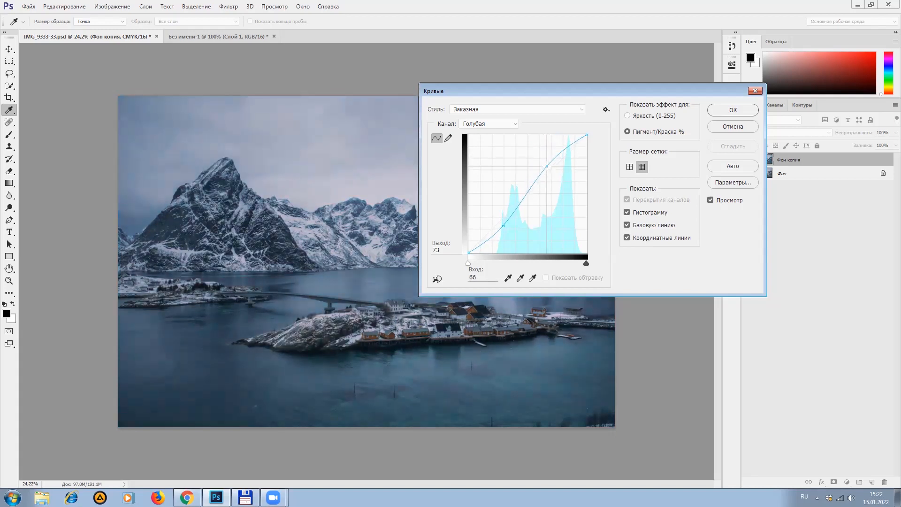
# Step: Lower the yellow channel curve to output 28 at input 33 and apply the Curves adjustment
pyautogui.click(484, 126)
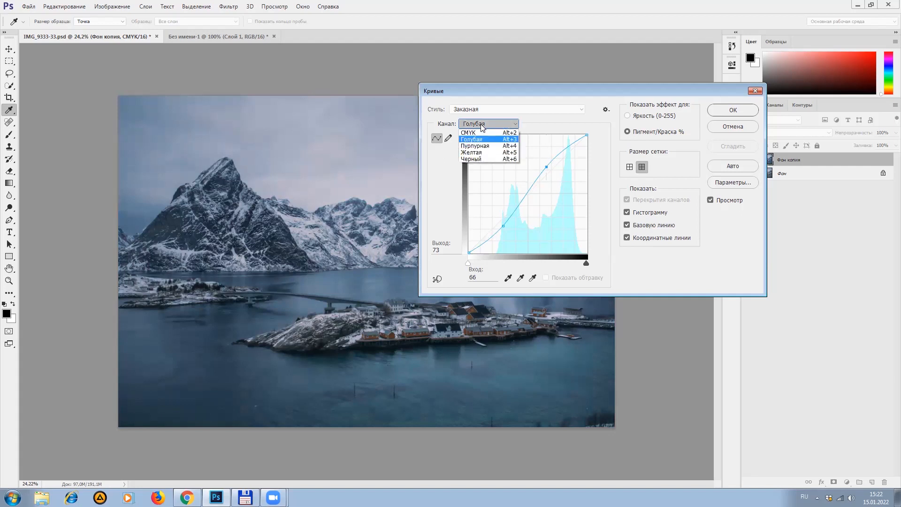
pyautogui.click(479, 153)
pyautogui.moveTo(509, 214)
pyautogui.mouseDown()
pyautogui.moveTo(493, 191)
pyautogui.moveTo(510, 235)
pyautogui.moveTo(521, 223)
pyautogui.moveTo(496, 190)
pyautogui.moveTo(505, 207)
pyautogui.moveTo(493, 205)
pyautogui.moveTo(511, 230)
pyautogui.moveTo(507, 218)
pyautogui.mouseUp()
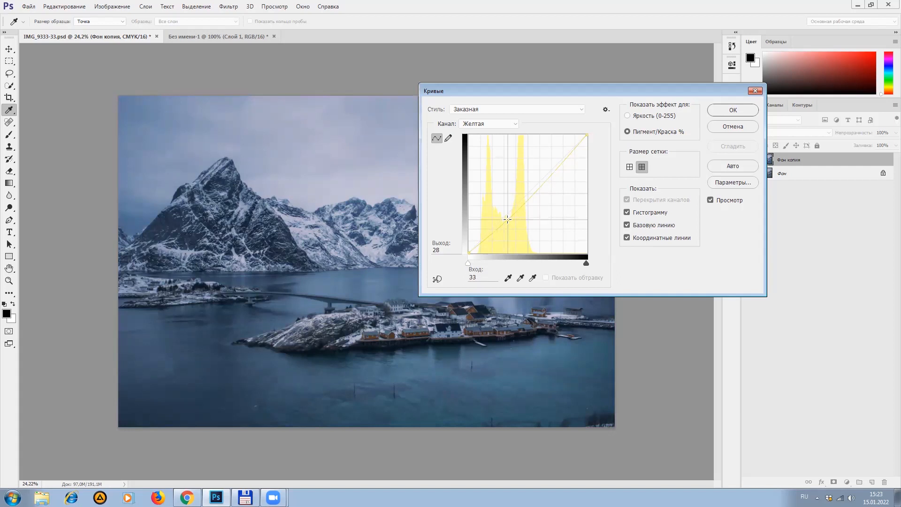
pyautogui.click(723, 108)
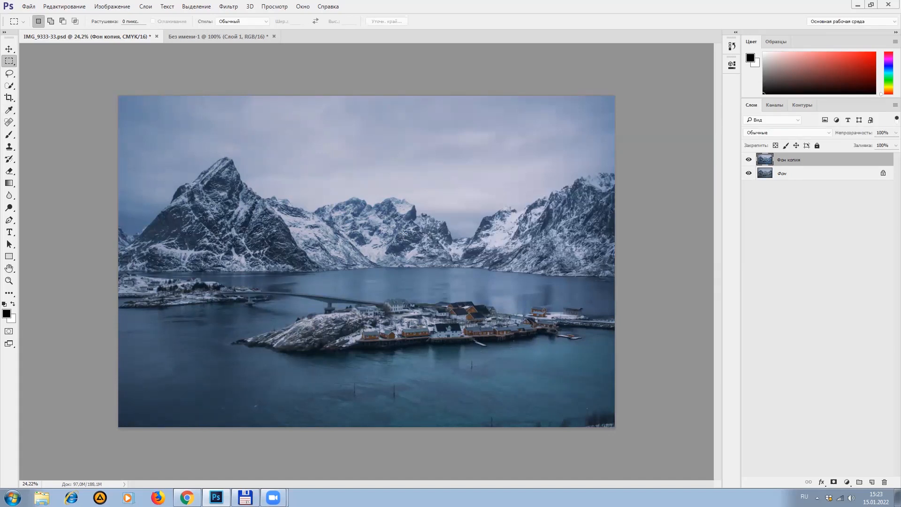
# Step: Compare the photo before and after the curves correction by toggling the Фон копия layer and the last change
pyautogui.click(749, 160)
pyautogui.click(750, 160)
pyautogui.click(749, 161)
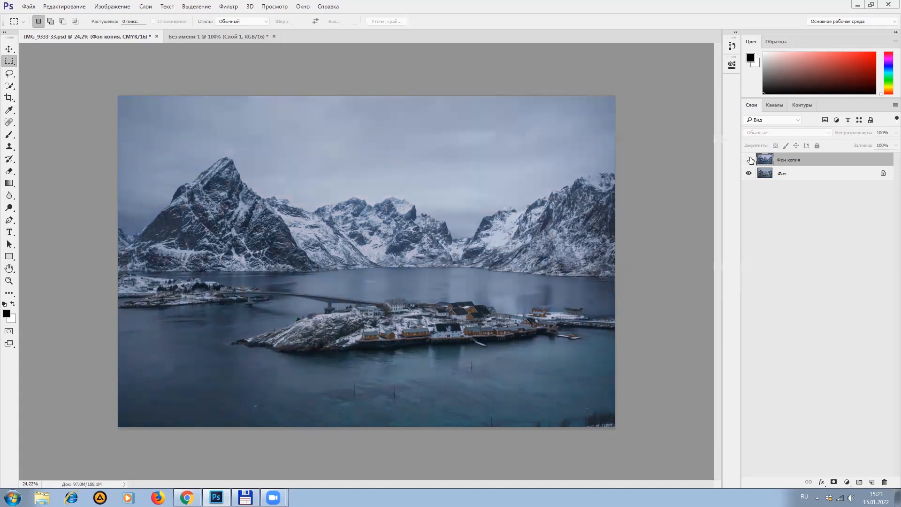
pyautogui.click(750, 160)
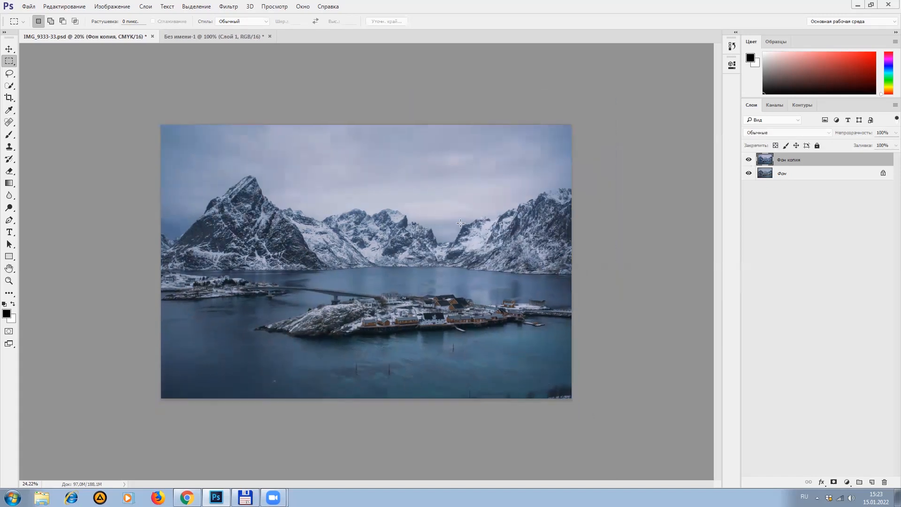
pyautogui.hotkey('ctrl', 'z')
pyautogui.hotkey('ctrl', 'z')
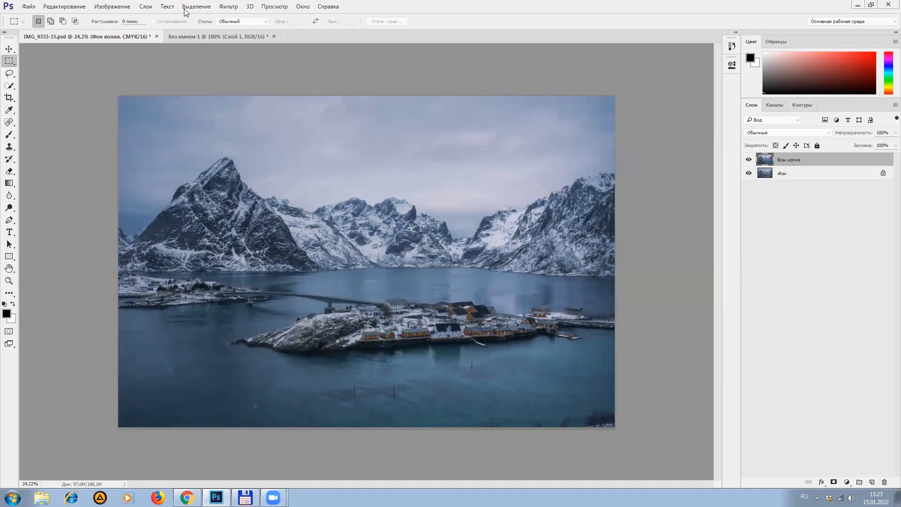
# Step: Flatten the layers of IMG_9333-33.psd into a single background
pyautogui.click(146, 7)
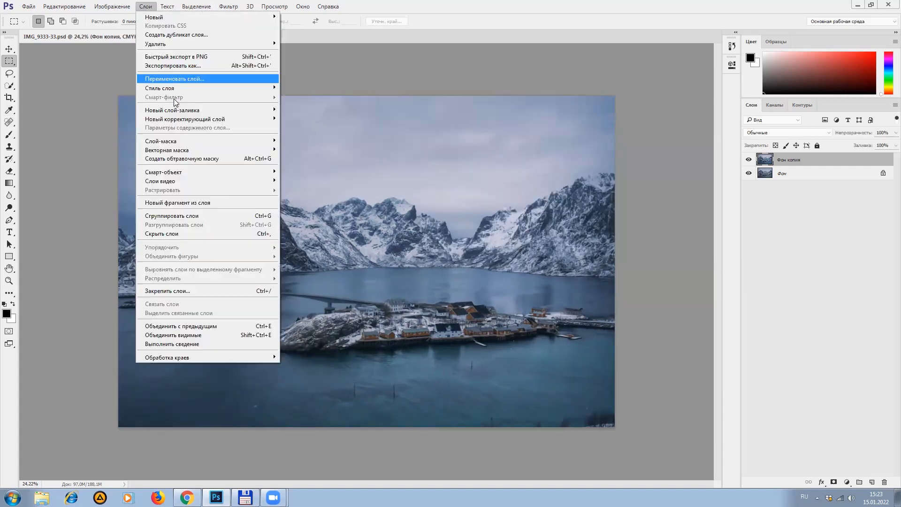
pyautogui.click(195, 343)
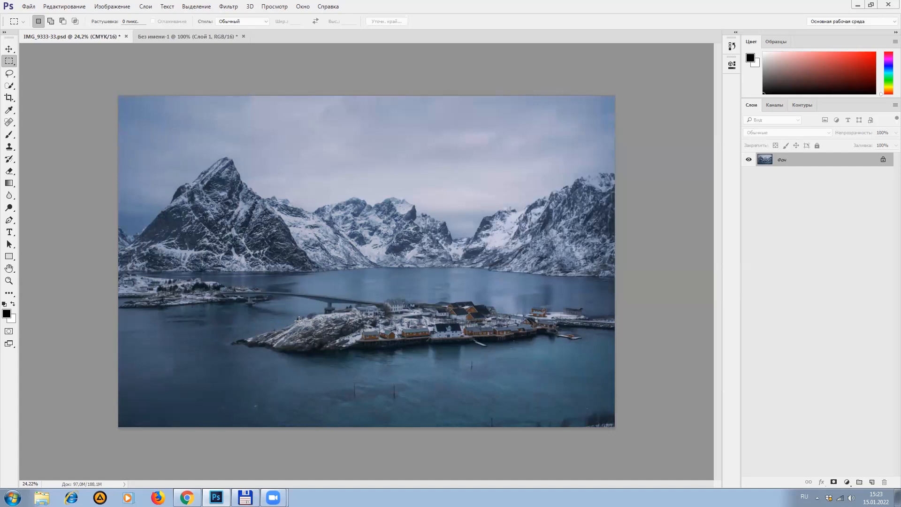
# Step: Copy a patch of open water to a new layer and move it over the post standing in the water below the pier
pyautogui.scroll(2, 421, 356)
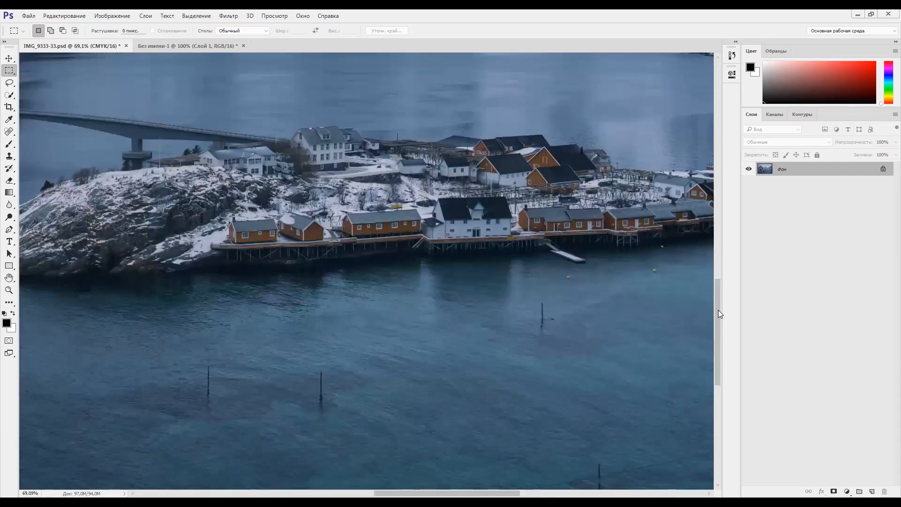
pyautogui.moveTo(718, 310); pyautogui.dragTo(719, 362)
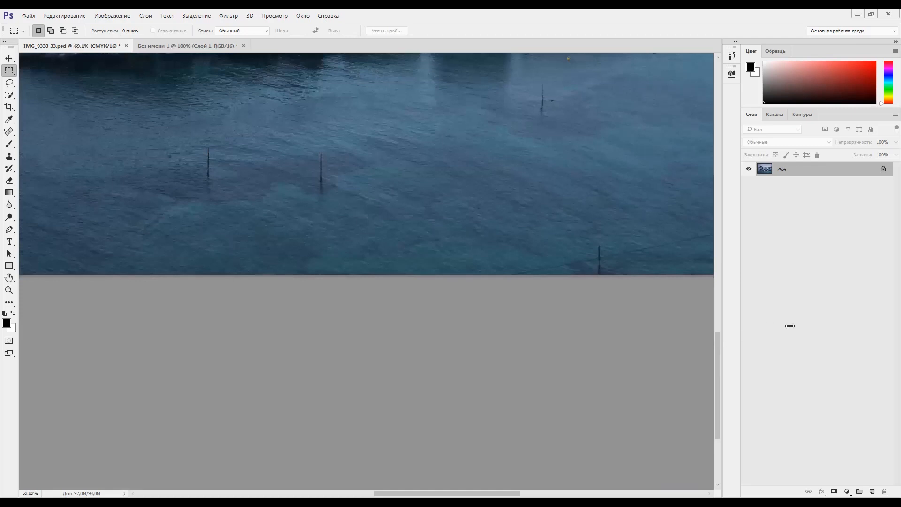
pyautogui.moveTo(501, 484); pyautogui.dragTo(371, 451)
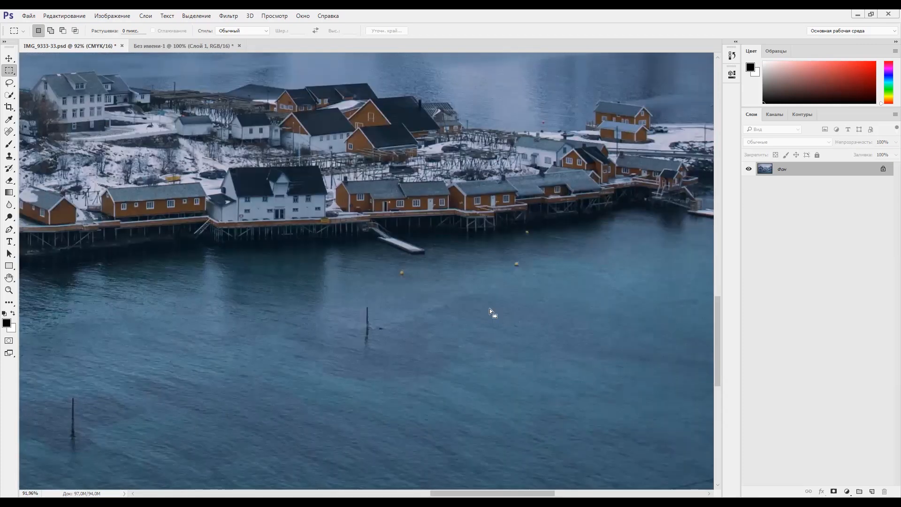
pyautogui.rightClick(490, 309)
pyautogui.click(538, 184)
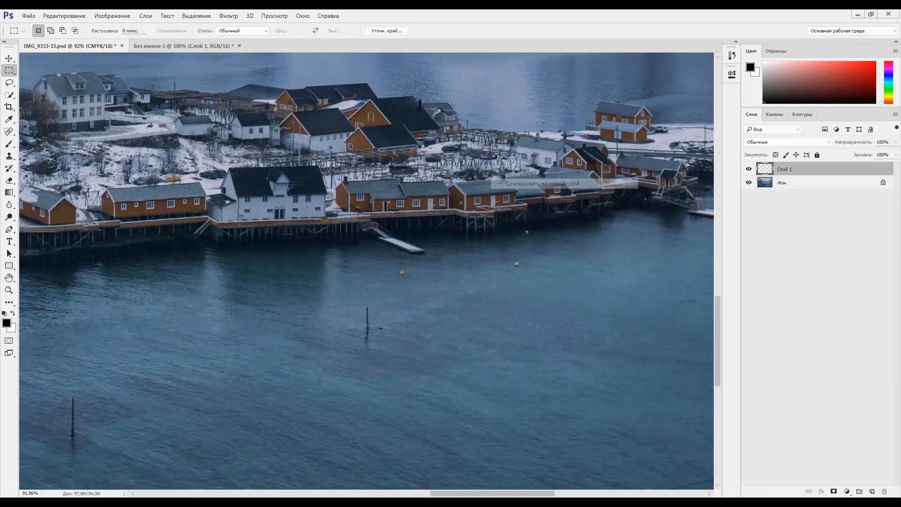
pyautogui.click(8, 58)
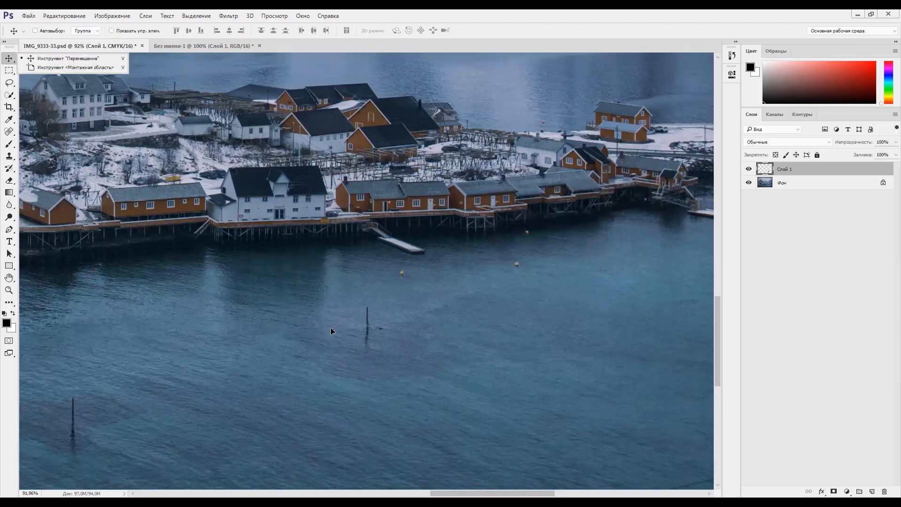
pyautogui.moveTo(332, 328); pyautogui.dragTo(340, 311)
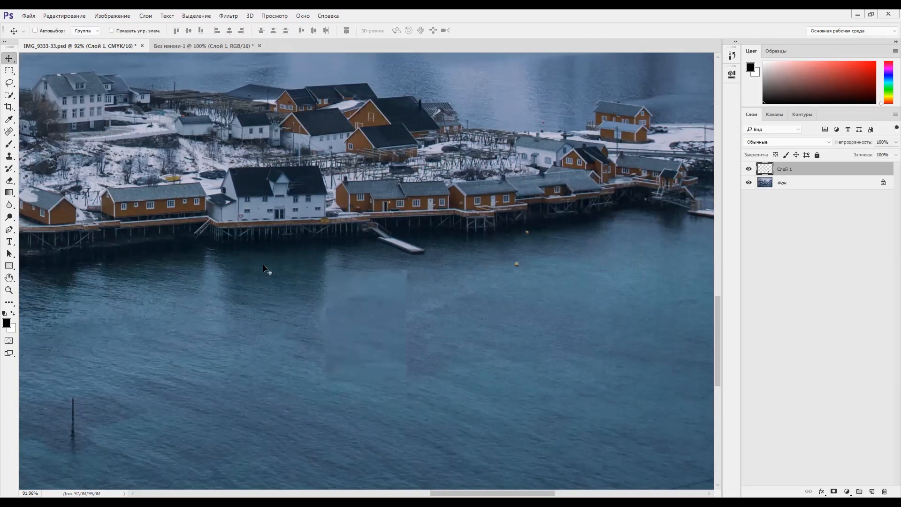
# Step: Blend the edges of the water patch below the pier using a soft 94 px eraser at 100% opacity
pyautogui.click(9, 182)
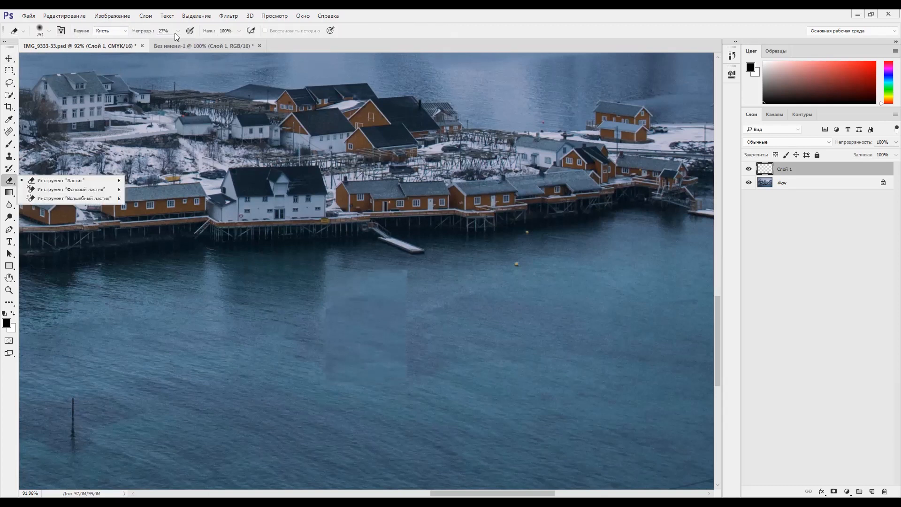
pyautogui.press('0')
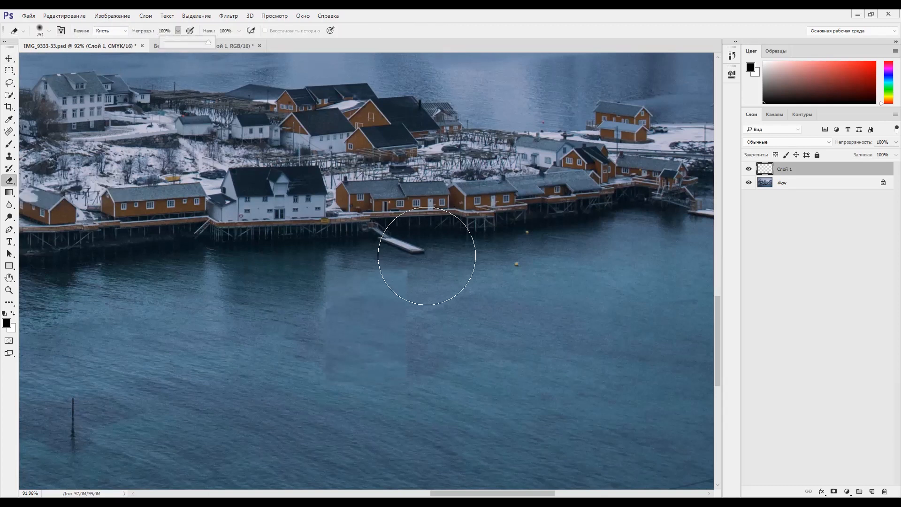
pyautogui.rightClick(510, 281)
pyautogui.click(512, 277)
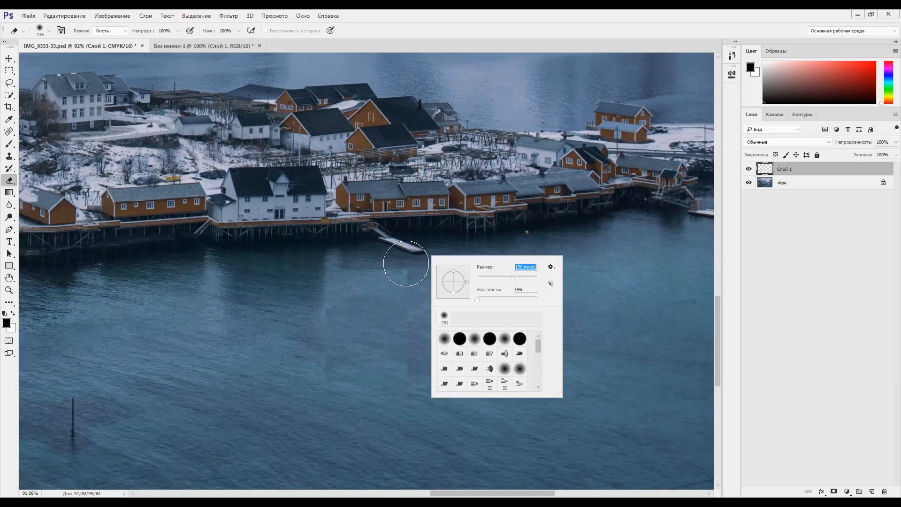
pyautogui.moveTo(406, 265); pyautogui.dragTo(382, 261)
pyautogui.rightClick(383, 261)
pyautogui.click(462, 286)
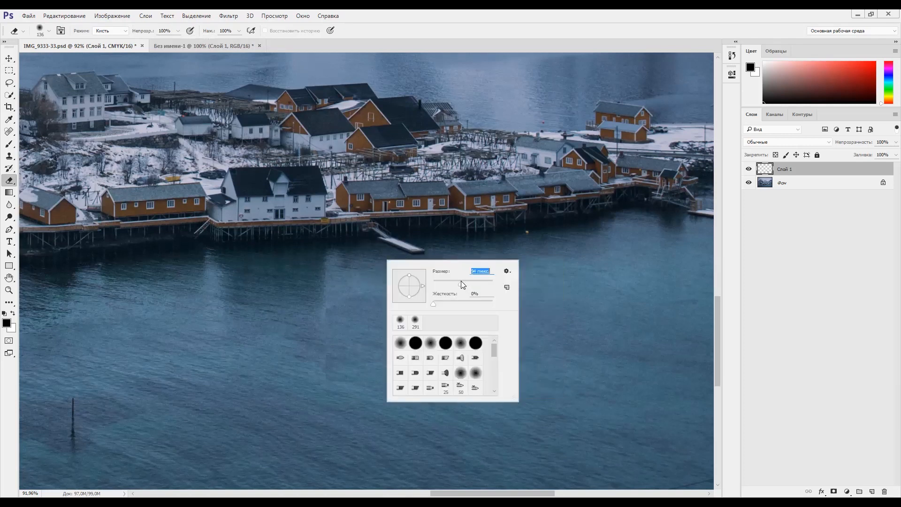
pyautogui.press('Return')
pyautogui.moveTo(318, 316)
pyautogui.mouseDown()
pyautogui.moveTo(317, 368)
pyautogui.moveTo(369, 389)
pyautogui.moveTo(392, 382)
pyautogui.moveTo(411, 346)
pyautogui.moveTo(410, 282)
pyautogui.moveTo(453, 304)
pyautogui.moveTo(409, 278)
pyautogui.moveTo(342, 276)
pyautogui.moveTo(293, 366)
pyautogui.moveTo(276, 368)
pyautogui.moveTo(398, 389)
pyautogui.moveTo(391, 360)
pyautogui.moveTo(445, 324)
pyautogui.mouseUp()
# Step: Flatten the water patch layer into the background
pyautogui.scroll(-3, 375, 319)
pyautogui.scroll(1, 305, 281)
pyautogui.click(145, 16)
pyautogui.click(180, 355)
# Step: Copy a strip of open water to a new layer and move it down over the post and shrubs along the photo's lower edge
pyautogui.scroll(-2, 364, 329)
pyautogui.press('m')
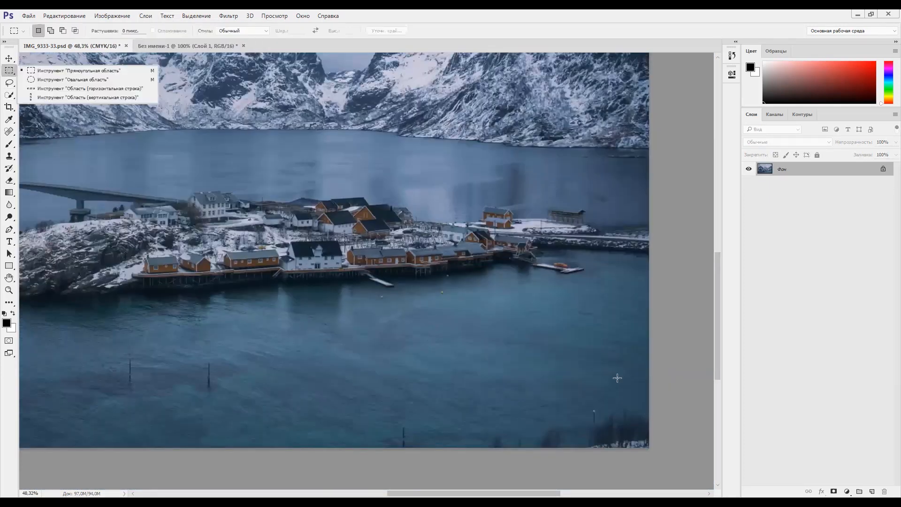
pyautogui.moveTo(354, 329); pyautogui.dragTo(662, 289)
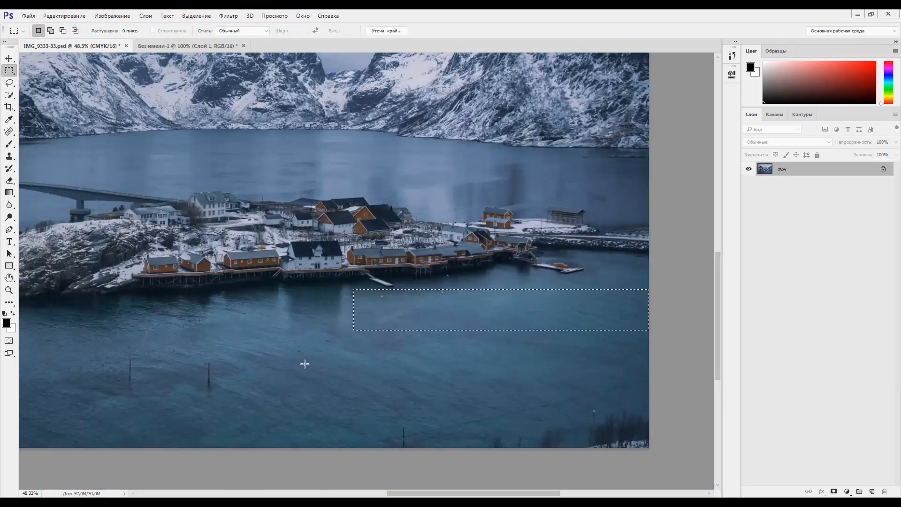
pyautogui.moveTo(303, 391); pyautogui.dragTo(302, 390)
pyautogui.rightClick(431, 342)
pyautogui.click(482, 209)
pyautogui.press('v')
pyautogui.moveTo(491, 378); pyautogui.dragTo(490, 431)
# Step: Erase the hard edges of the new water strip so it blends with the surrounding water
pyautogui.click(6, 180)
pyautogui.scroll(1, 628, 393)
pyautogui.moveTo(641, 358)
pyautogui.mouseDown()
pyautogui.moveTo(315, 367)
pyautogui.moveTo(269, 429)
pyautogui.moveTo(301, 421)
pyautogui.moveTo(350, 377)
pyautogui.moveTo(331, 382)
pyautogui.mouseUp()
pyautogui.scroll(-3, 488, 331)
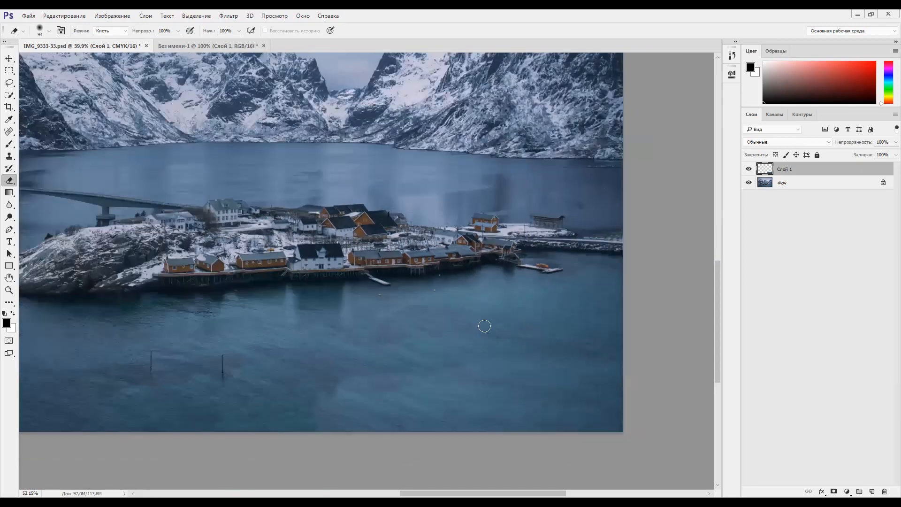
# Step: Slightly raise the brightness of the water strip layer with Brightness/Contrast
pyautogui.click(111, 16)
pyautogui.moveTo(141, 40)
pyautogui.click(324, 35)
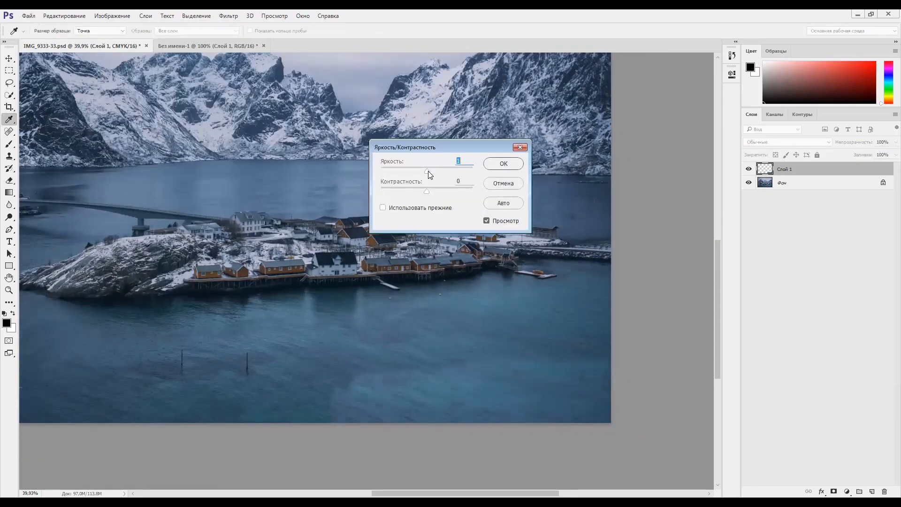
pyautogui.click(504, 164)
# Step: Soften the remaining edges of the water strip with a 143 px eraser at 71% opacity
pyautogui.press('e')
pyautogui.scroll(6, 475, 324)
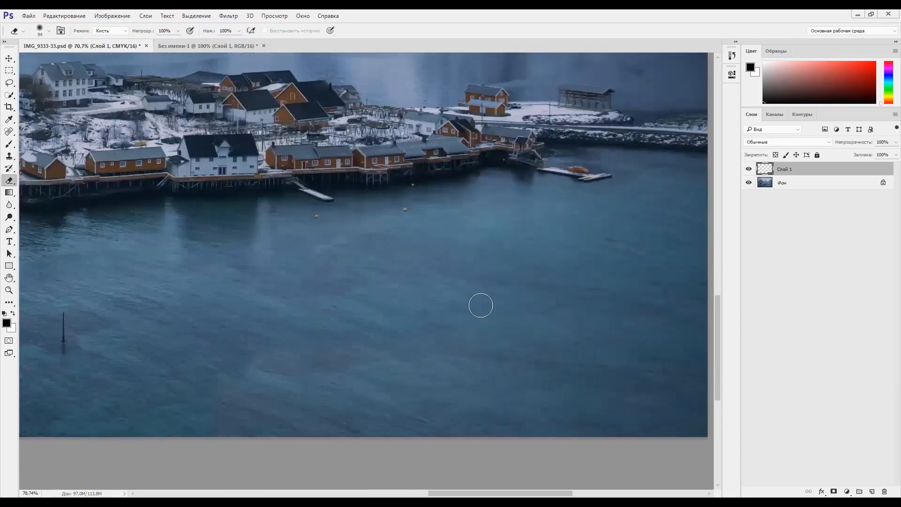
pyautogui.rightClick(547, 291)
pyautogui.moveTo(178, 31); pyautogui.dragTo(166, 42)
pyautogui.moveTo(221, 380)
pyautogui.mouseDown()
pyautogui.moveTo(284, 384)
pyautogui.moveTo(243, 413)
pyautogui.moveTo(397, 351)
pyautogui.mouseUp()
# Step: Merge the visible layers of the landscape photo
pyautogui.scroll(-4, 543, 300)
pyautogui.scroll(-3, 542, 300)
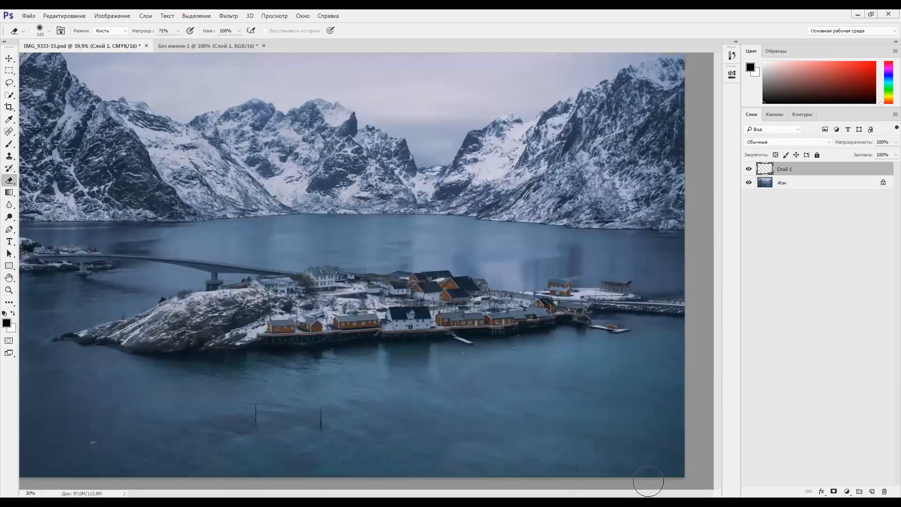
pyautogui.scroll(5, 527, 290)
pyautogui.scroll(-6, 546, 325)
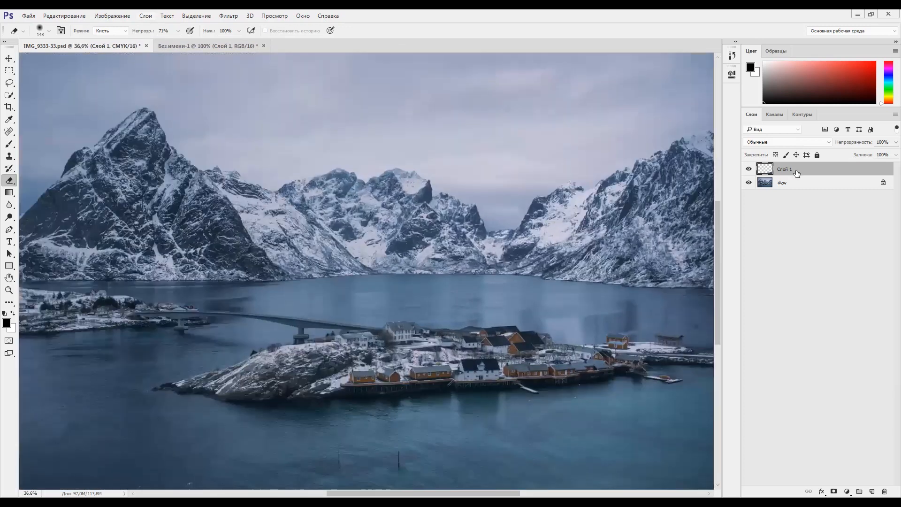
pyautogui.rightClick(794, 171)
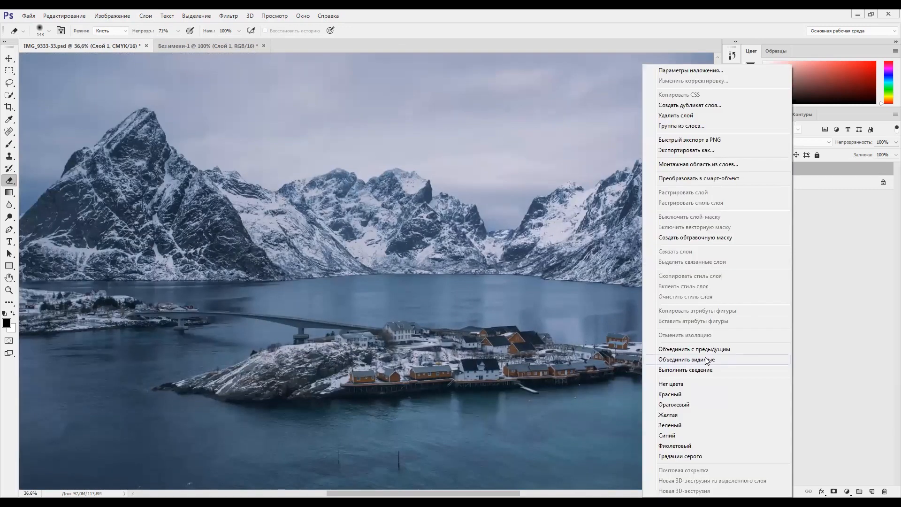
pyautogui.click(698, 359)
# Step: Copy a patch of water to a new layer and move it over the left of the two remaining posts
pyautogui.scroll(-1, 480, 302)
pyautogui.scroll(5, 398, 441)
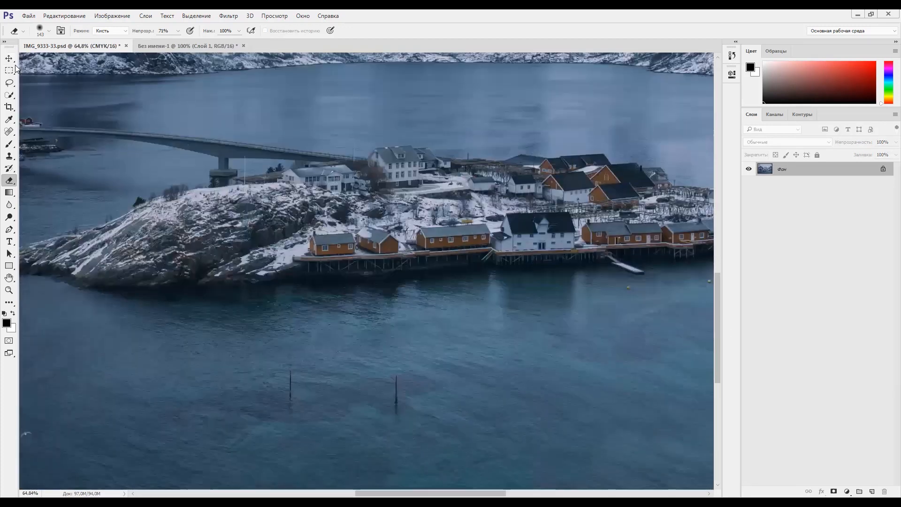
pyautogui.click(8, 70)
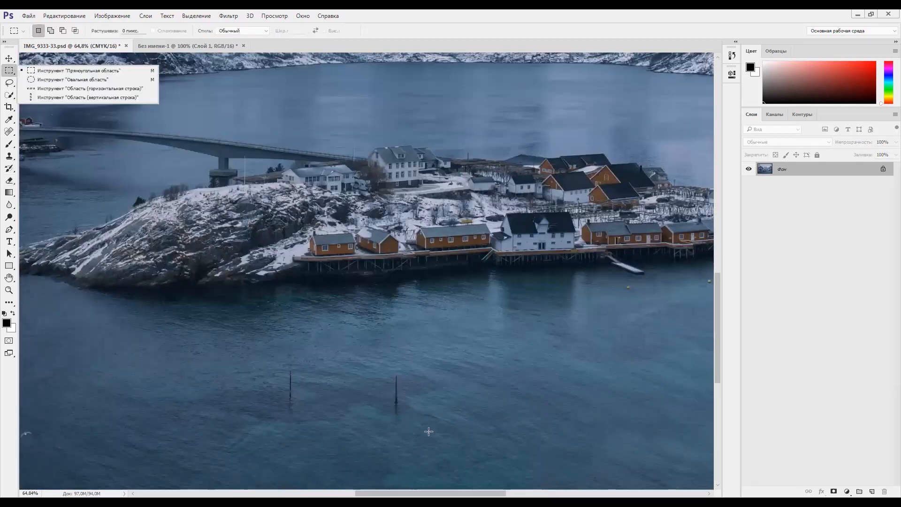
pyautogui.rightClick(376, 358)
pyautogui.click(404, 233)
pyautogui.press('v')
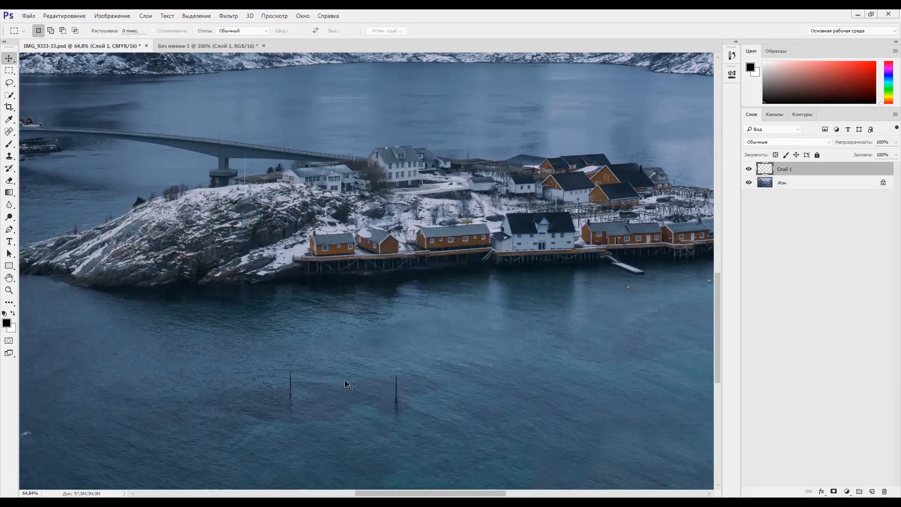
# Step: Blend the edges of the patch covering the left post using a 100 px eraser at 100% opacity
pyautogui.click(8, 180)
pyautogui.rightClick(361, 339)
pyautogui.press('Return')
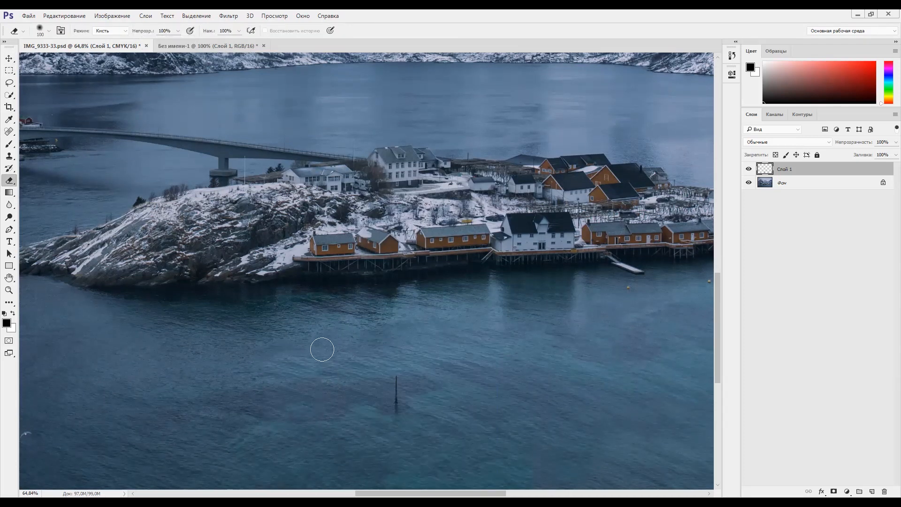
# Step: Flatten the layers of the retouched landscape photo, also in IMG_9333-34.psd
pyautogui.click(146, 15)
pyautogui.click(188, 346)
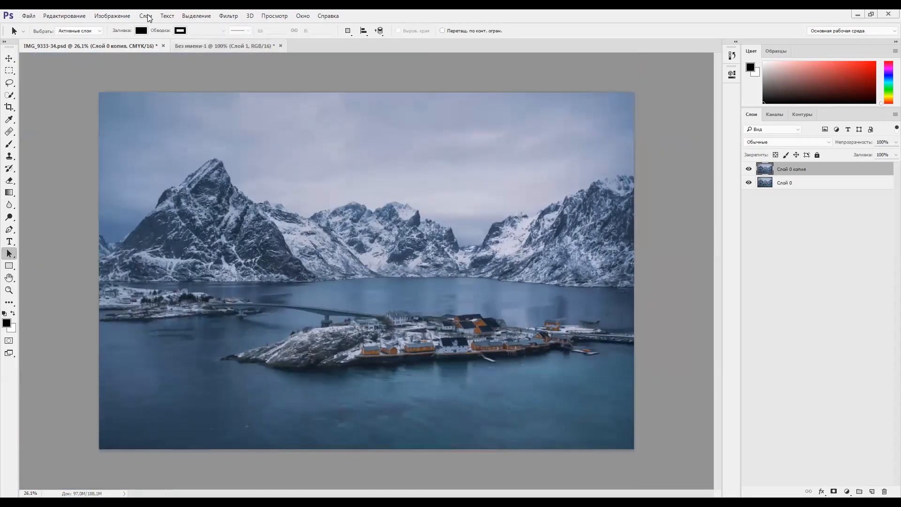
pyautogui.click(147, 16)
pyautogui.click(199, 345)
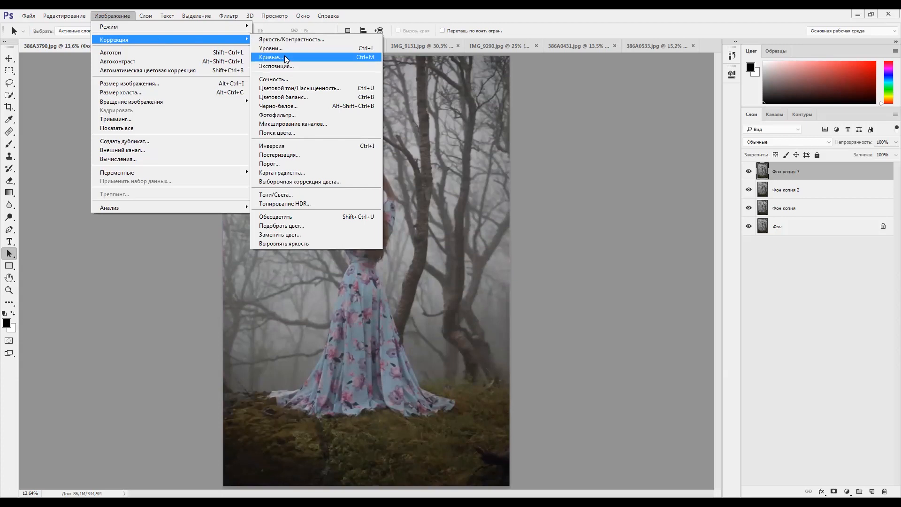
# Step: Apply Curves to the Фон копия 3 layer of 386A3790.jpg, setting the red channel to output 200 at input 191 and output 56 at input 67
pyautogui.click(285, 57)
pyautogui.click(587, 121)
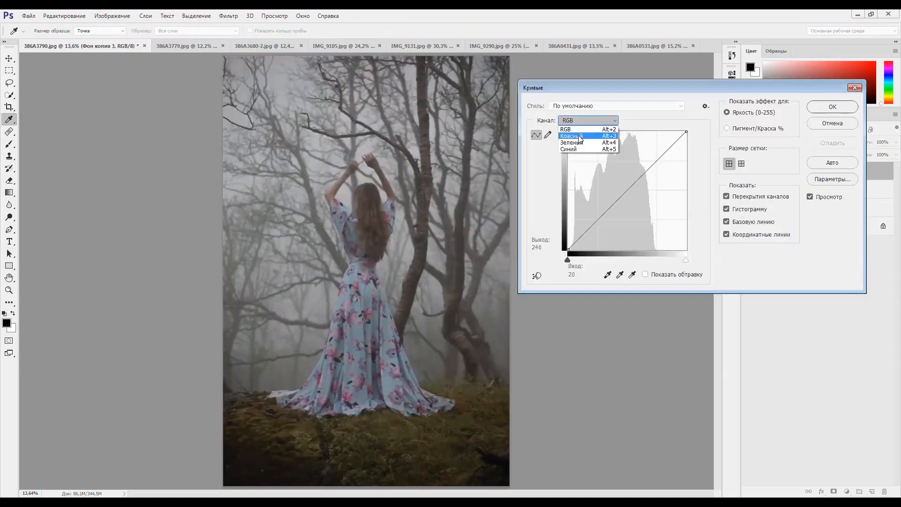
pyautogui.click(581, 135)
pyautogui.moveTo(656, 161); pyautogui.dragTo(657, 157)
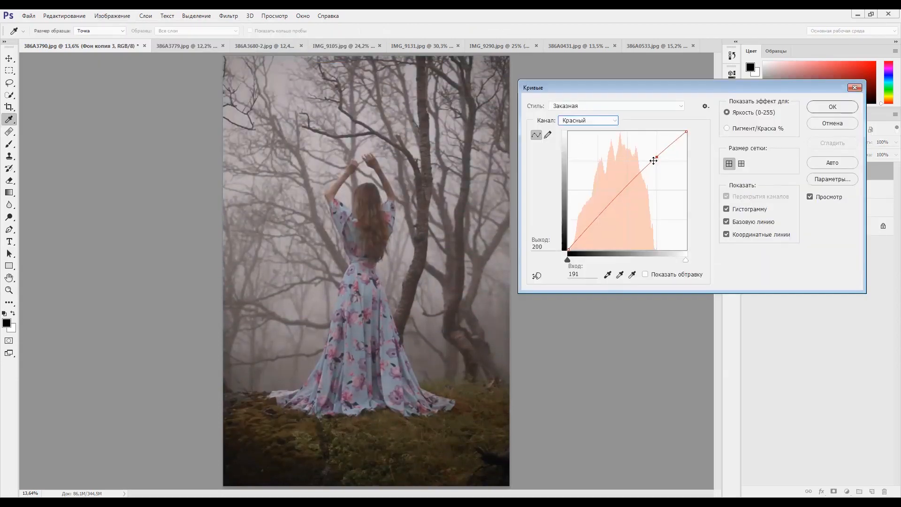
pyautogui.moveTo(600, 221); pyautogui.dragTo(599, 223)
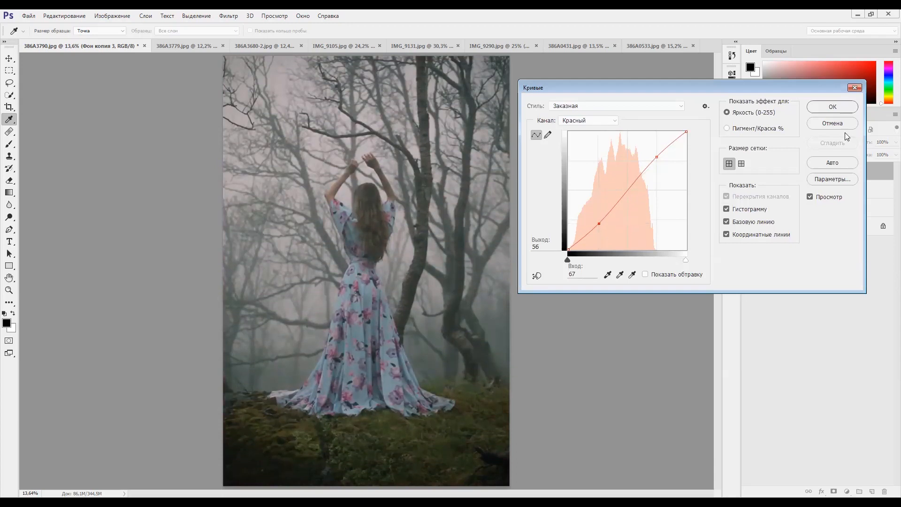
pyautogui.click(830, 107)
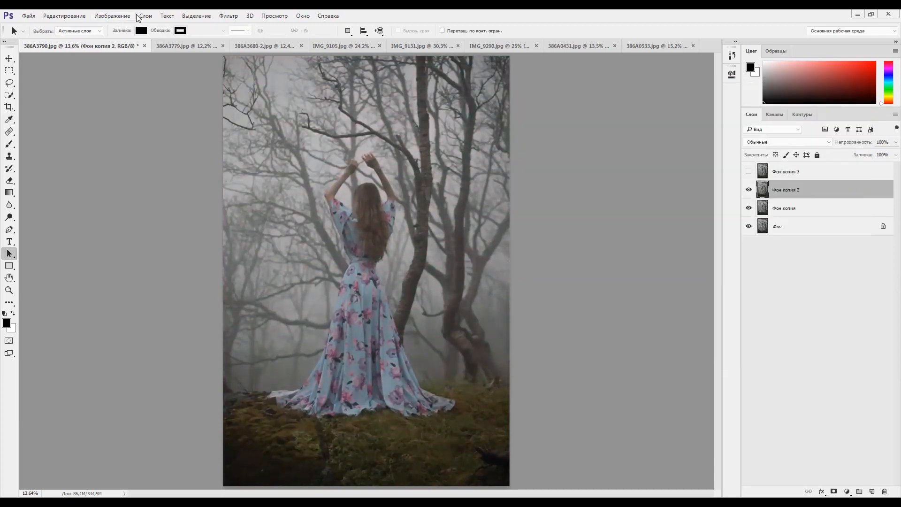
# Step: Convert 386A3790.jpg to CMYK colour without flattening its layers
pyautogui.click(120, 18)
pyautogui.click(277, 67)
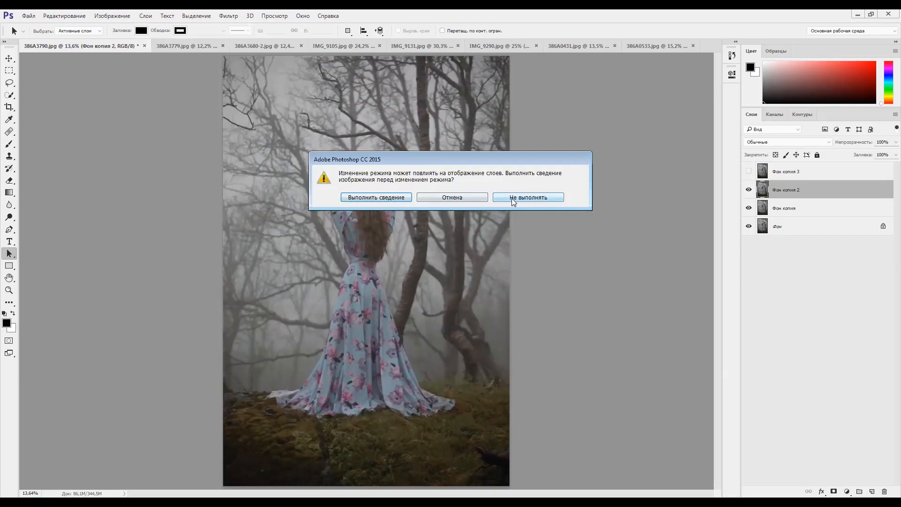
pyautogui.click(512, 198)
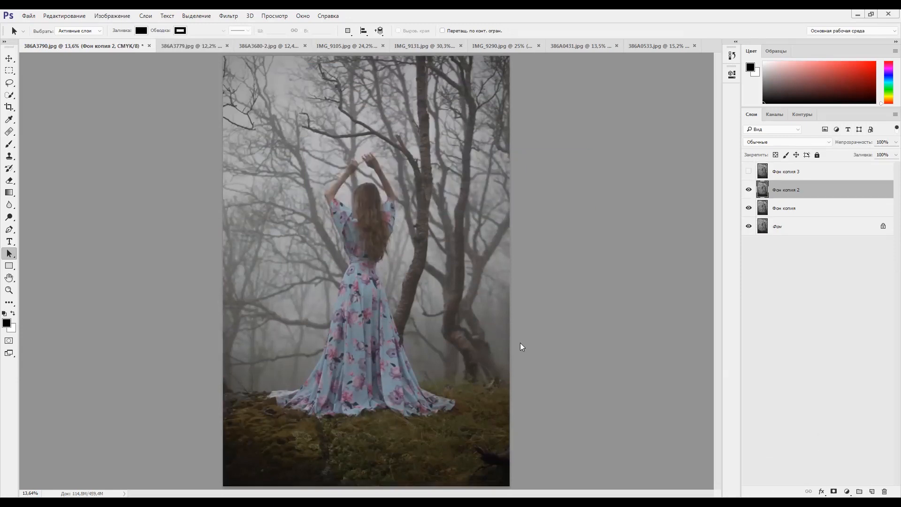
# Step: Apply Curves to the Фон копия 2 layer, setting the cyan channel to output 20 at input 26 and output 82 at input 70
pyautogui.click(120, 18)
pyautogui.moveTo(225, 41)
pyautogui.click(276, 58)
pyautogui.click(586, 121)
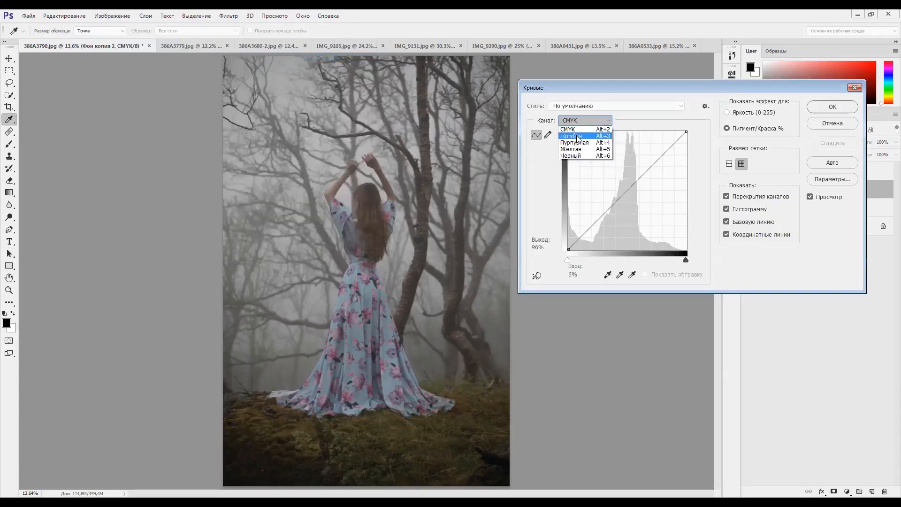
pyautogui.click(579, 138)
pyautogui.moveTo(601, 218); pyautogui.dragTo(600, 227)
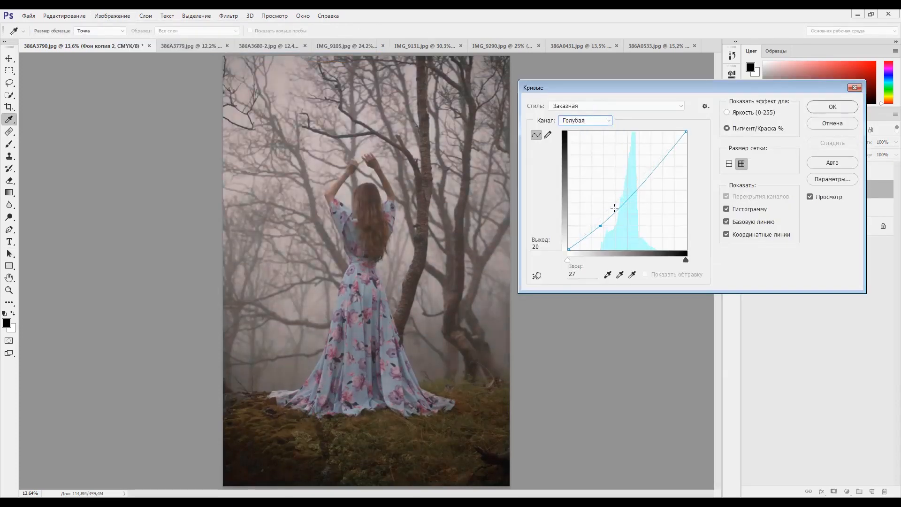
pyautogui.moveTo(650, 170); pyautogui.dragTo(651, 152)
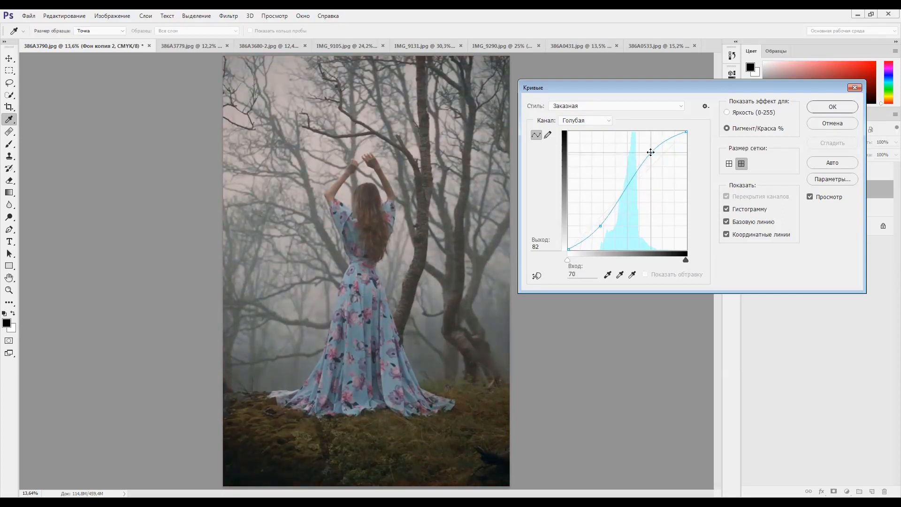
pyautogui.click(600, 226)
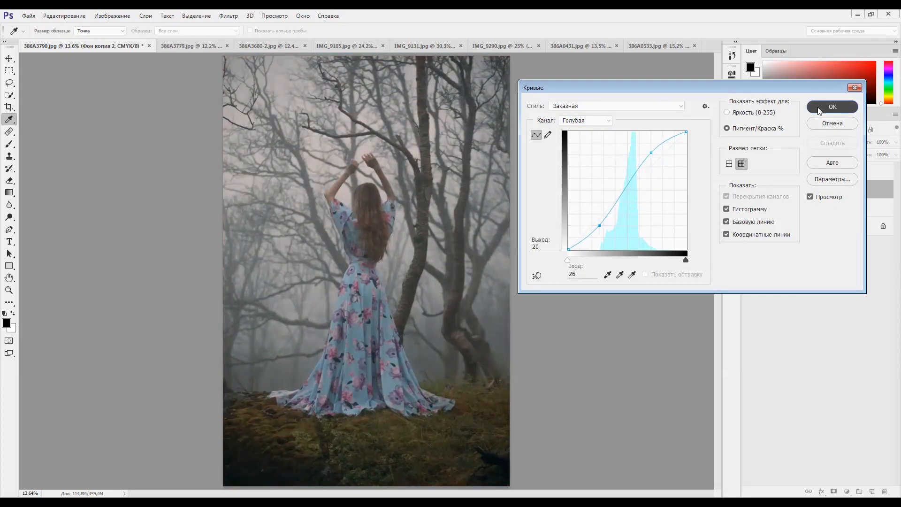
pyautogui.click(819, 111)
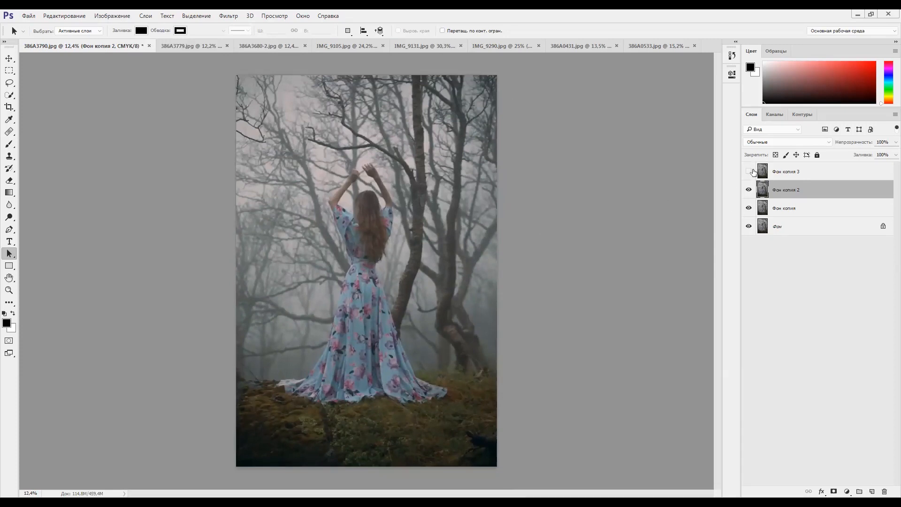
# Step: Compare the RGB and CMYK curves versions with the original by toggling the visibility of the copied layers
pyautogui.click(750, 191)
pyautogui.click(749, 190)
pyautogui.click(749, 191)
pyautogui.click(748, 206)
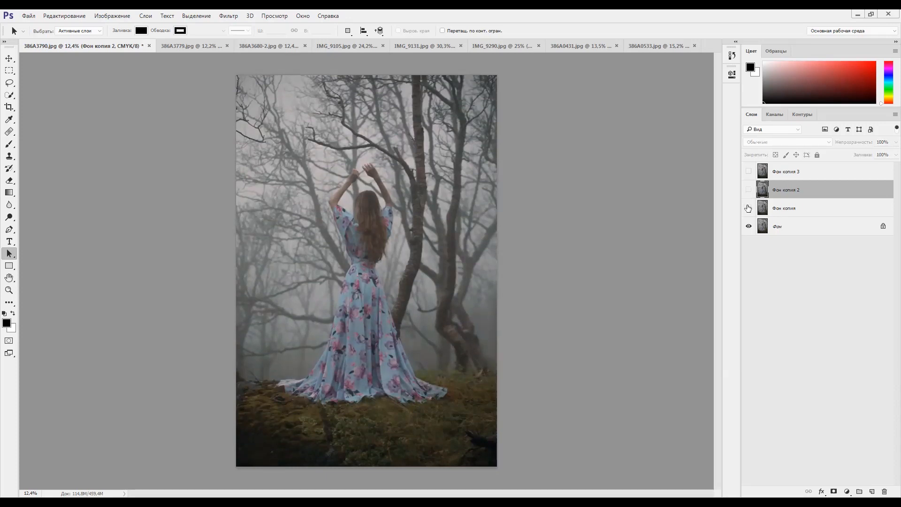
pyautogui.click(750, 191)
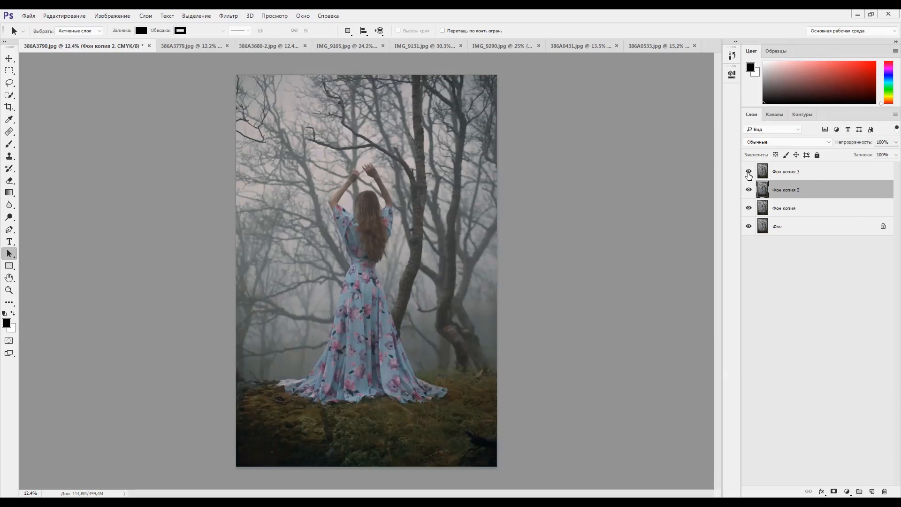
pyautogui.click(749, 172)
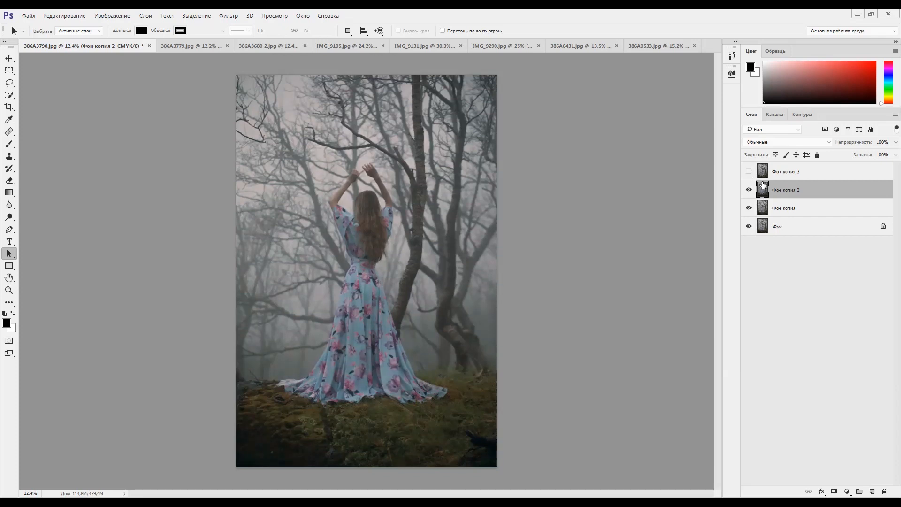
# Step: Try shifting the highlights of the Фон копия 2 layer towards red and blue with Color Balance
pyautogui.click(108, 17)
pyautogui.moveTo(117, 42)
pyautogui.click(289, 98)
pyautogui.click(678, 226)
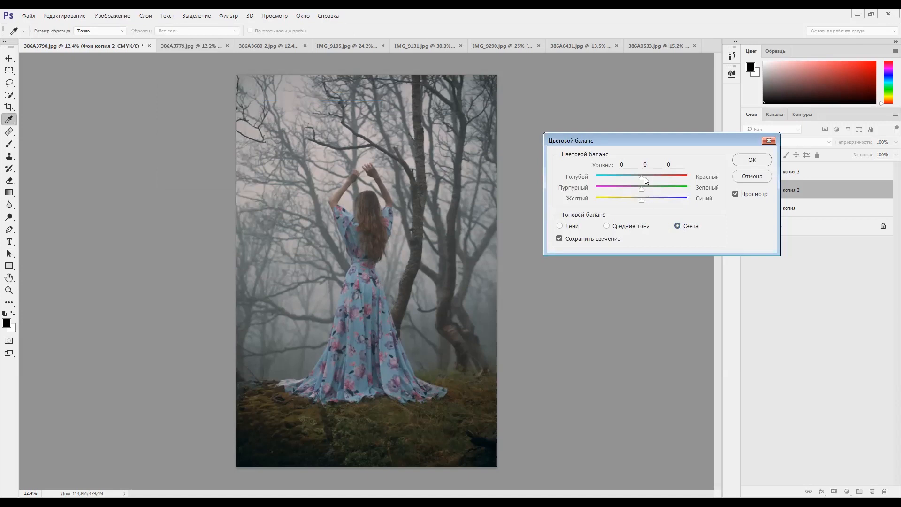
pyautogui.moveTo(652, 179); pyautogui.dragTo(654, 199)
pyautogui.click(742, 161)
# Step: Compare the latest history states of the photo and revert to the Curves state preceding Color Balance
pyautogui.scroll(-4, 469, 230)
pyautogui.scroll(2, 469, 231)
pyautogui.scroll(1, 465, 215)
pyautogui.scroll(-1, 464, 215)
pyautogui.click(731, 55)
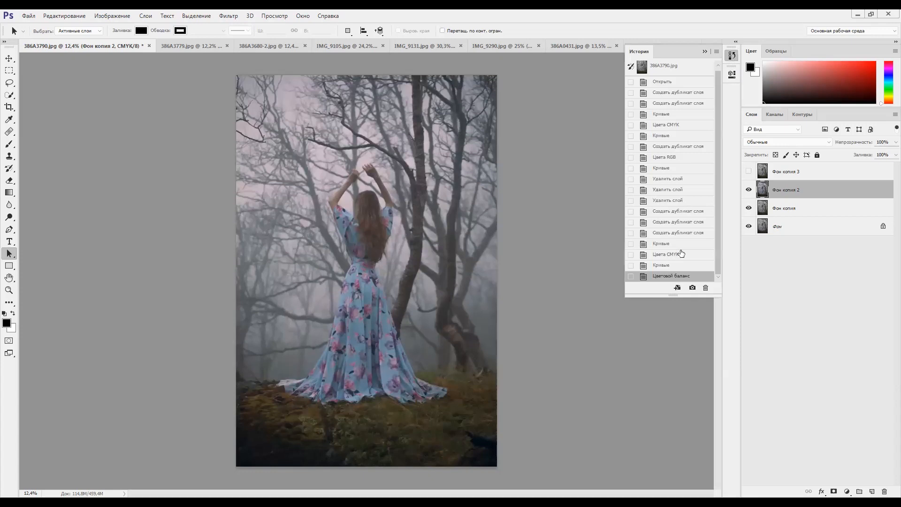
pyautogui.click(662, 266)
pyautogui.click(661, 276)
pyautogui.click(663, 255)
pyautogui.click(665, 265)
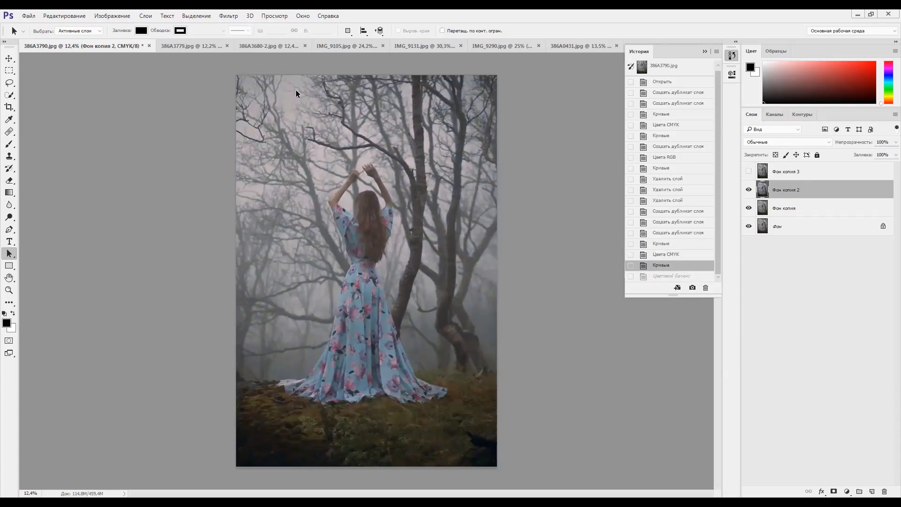
# Step: Convert the 386A3790.jpg document from CMYK to RGB mode, keeping its layers separate
pyautogui.click(109, 16)
pyautogui.moveTo(211, 30)
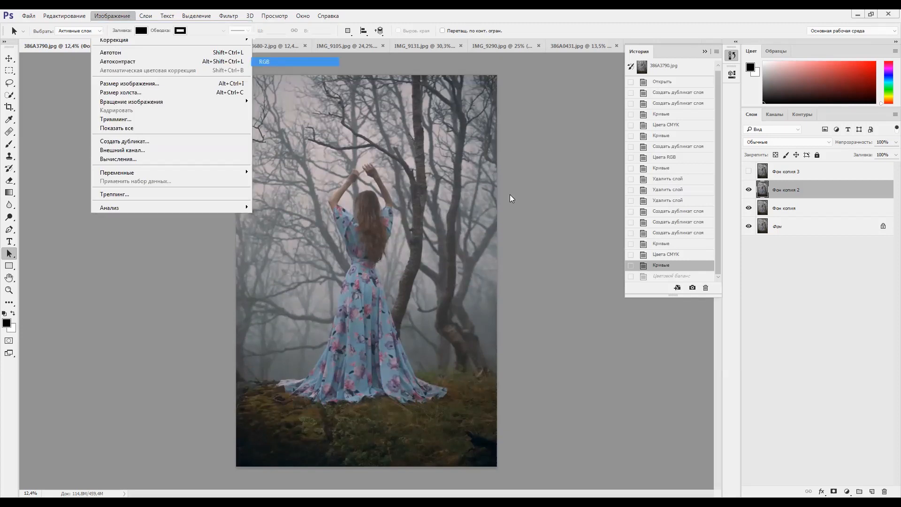
pyautogui.press('Return')
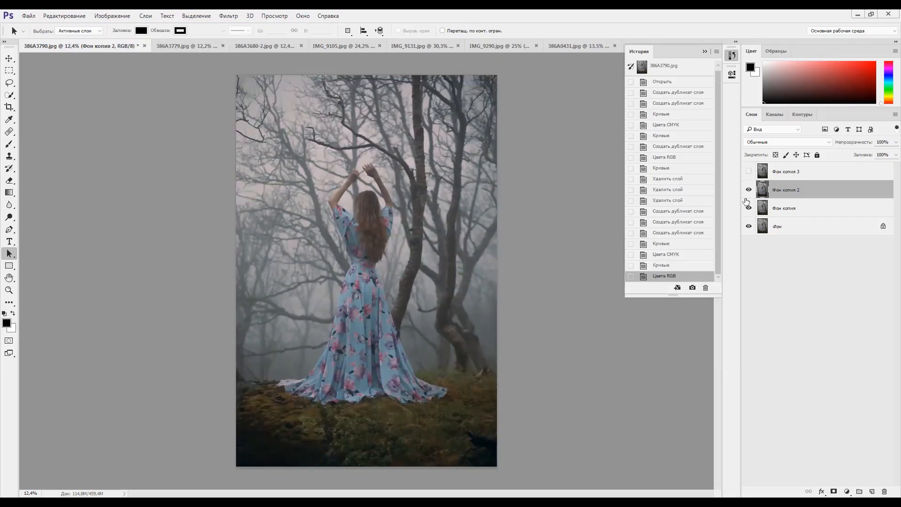
pyautogui.click(749, 172)
# Step: Apply Color Balance to the Фон копия 2 layer to tint the foggy light areas pink, and compare with the preceding RGB conversion state
pyautogui.click(121, 16)
pyautogui.moveTo(122, 40)
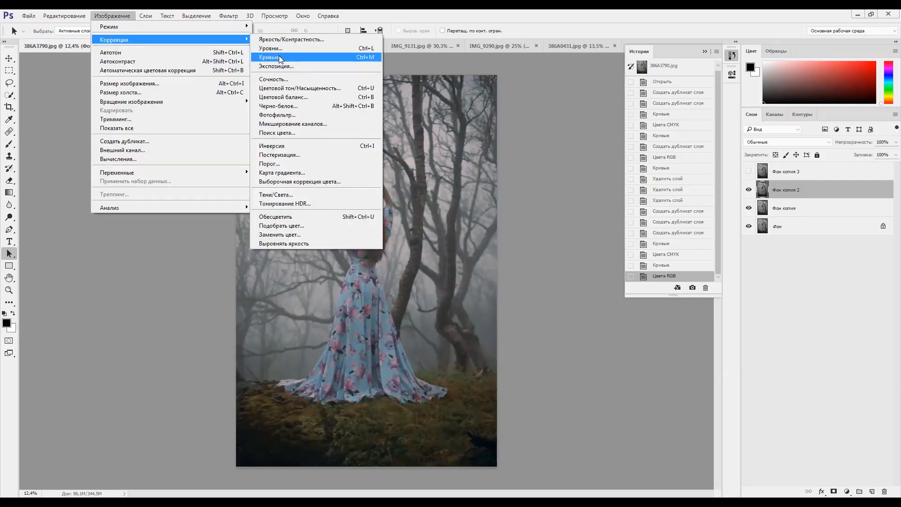
pyautogui.click(293, 99)
pyautogui.moveTo(650, 178); pyautogui.dragTo(650, 204)
pyautogui.click(606, 226)
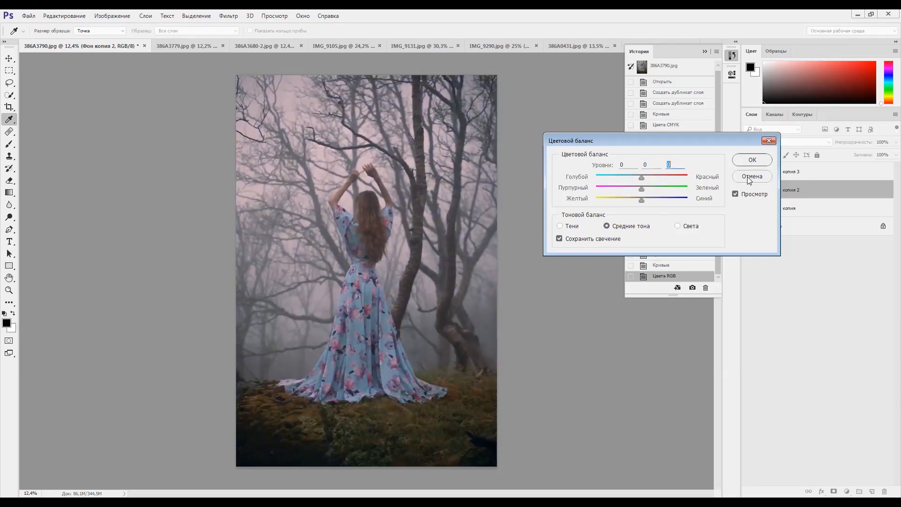
pyautogui.click(752, 159)
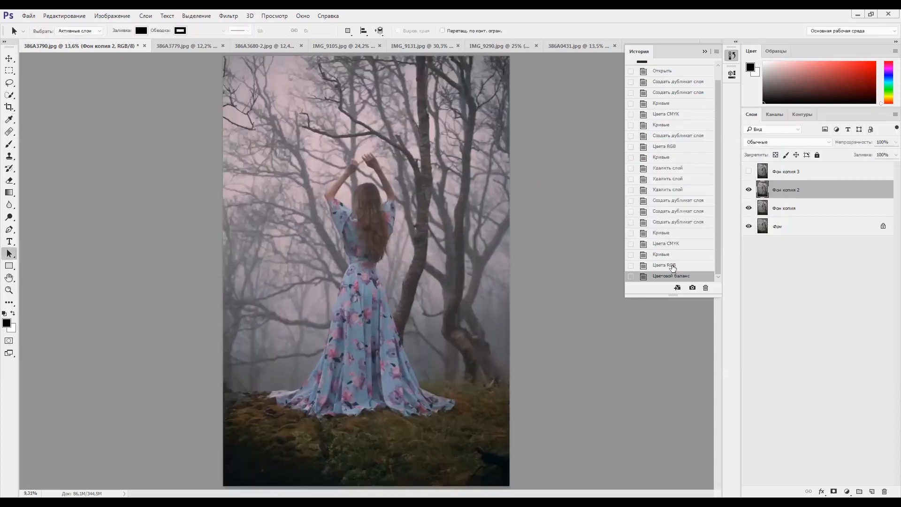
pyautogui.click(673, 267)
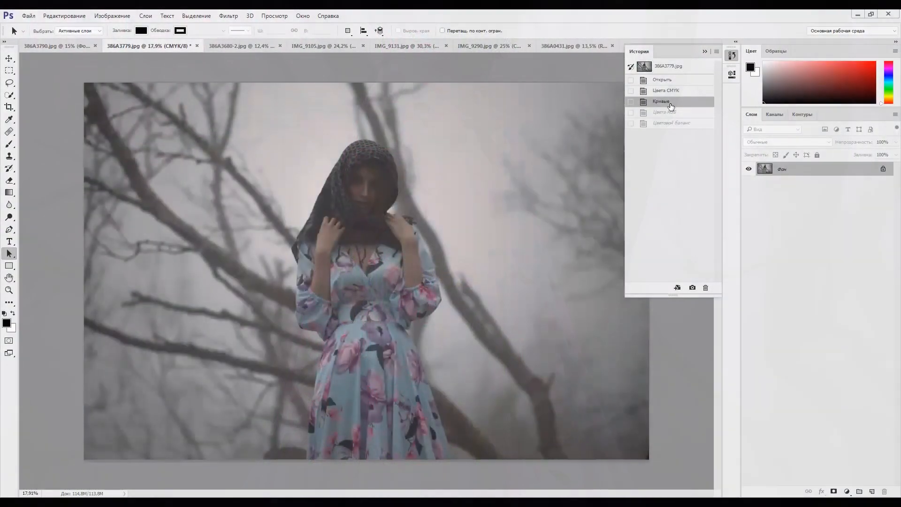
# Step: Compare the RGB conversion and Color Balance history states of 386A3779.jpg, ending on the Color Balance state
pyautogui.click(666, 112)
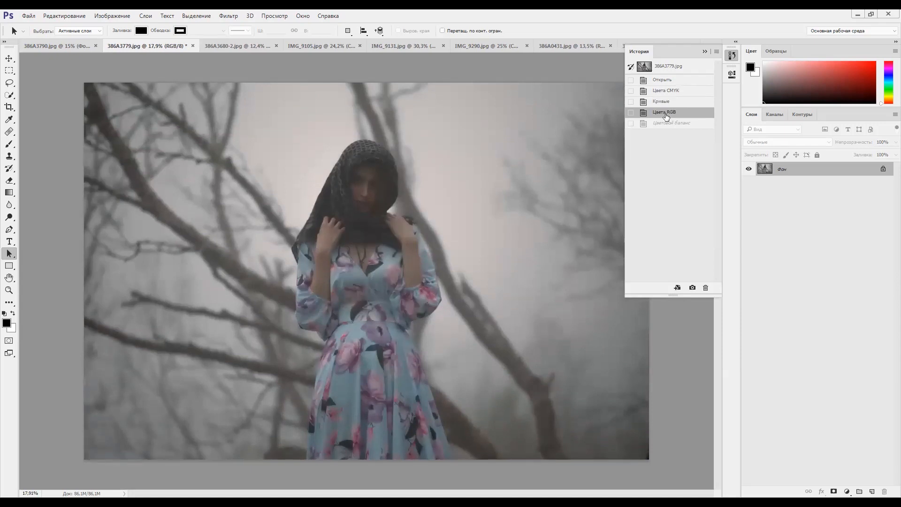
pyautogui.click(661, 124)
pyautogui.click(660, 114)
pyautogui.click(660, 124)
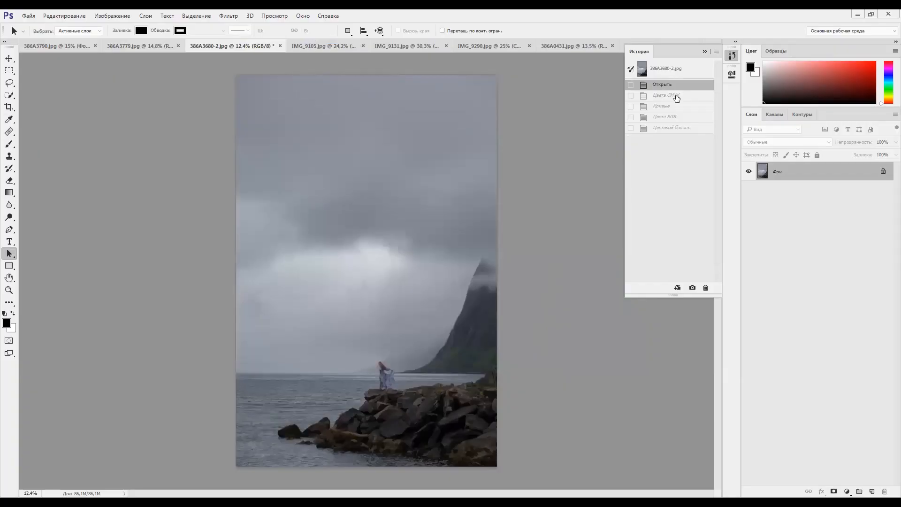
# Step: Step through the history of 386A3680-2.jpg from CMYK conversion to Color Balance, and compare the final state with the opened original
pyautogui.click(676, 97)
pyautogui.click(666, 108)
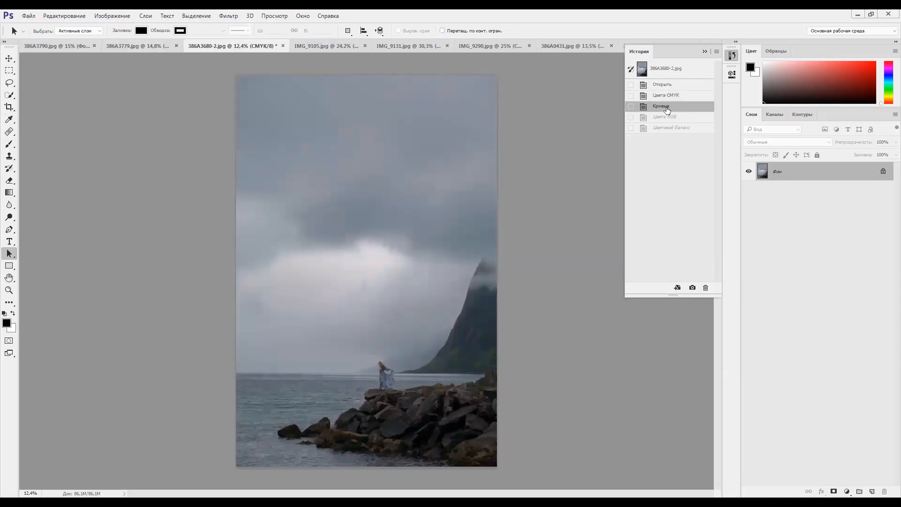
pyautogui.click(666, 119)
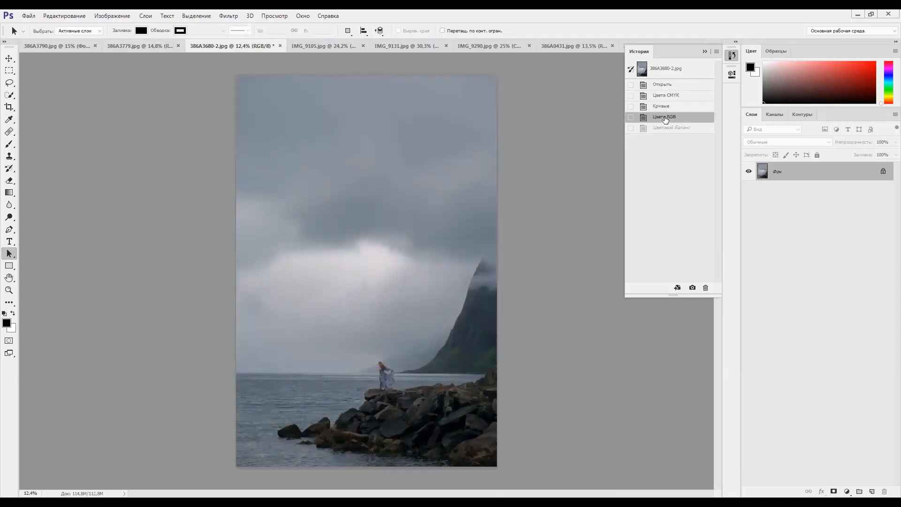
pyautogui.click(662, 129)
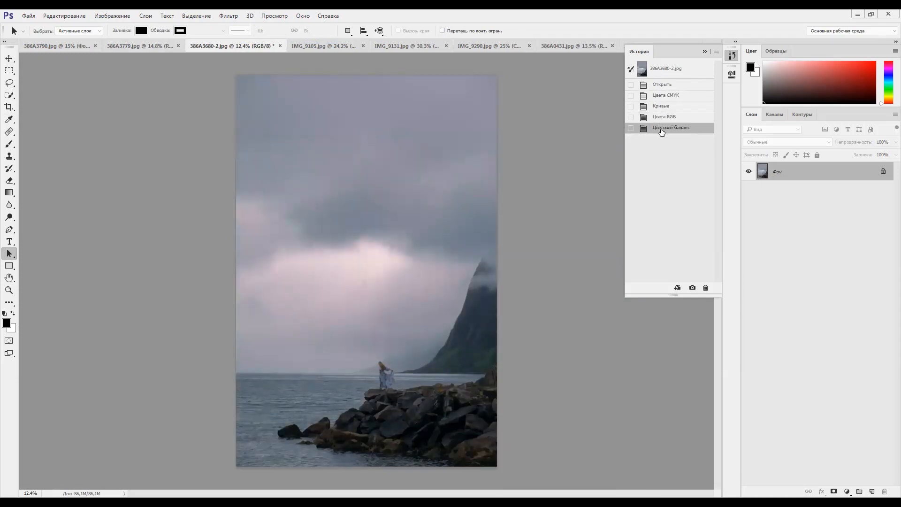
pyautogui.scroll(1, 449, 394)
pyautogui.click(666, 88)
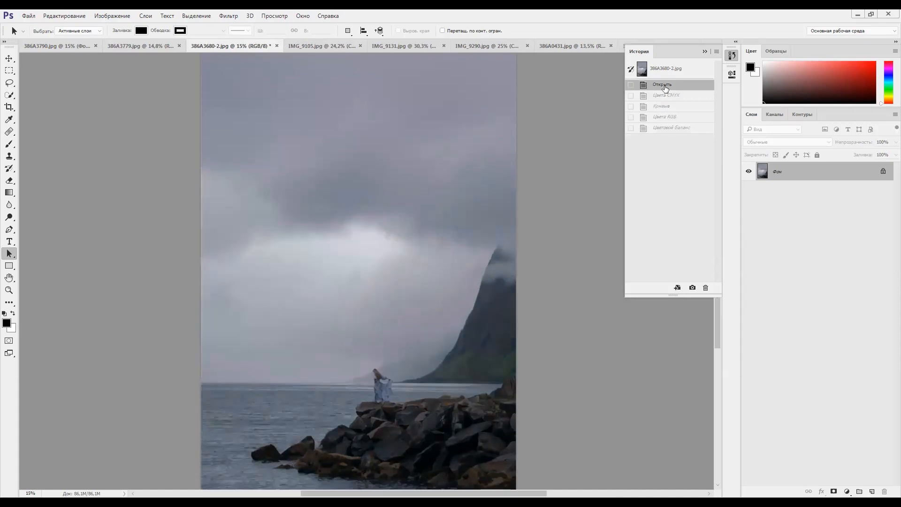
pyautogui.click(667, 128)
# Step: Switch to IMG_9105.jpg and step through its Selective Color, Color Balance, CMYK conversion and Curves history states
pyautogui.hotkey('ctrl', 'Tab')
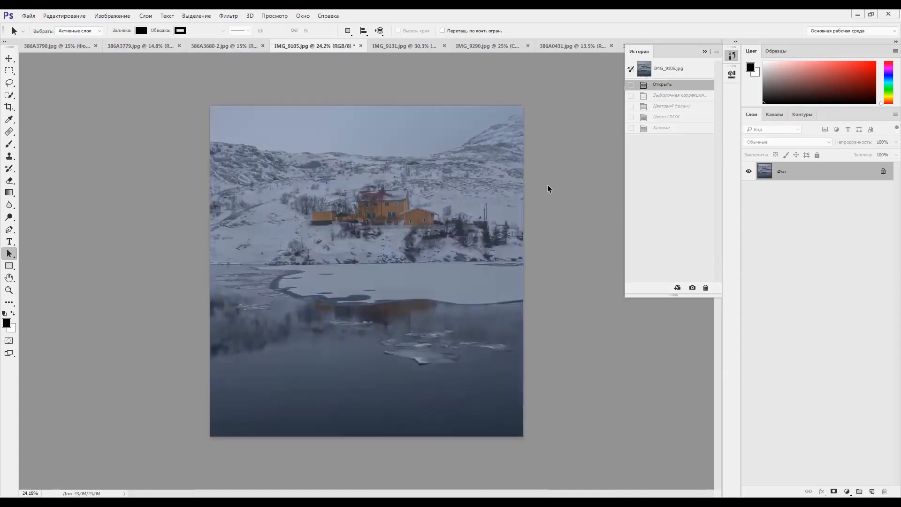
pyautogui.scroll(1, 548, 185)
pyautogui.click(667, 96)
pyautogui.click(663, 108)
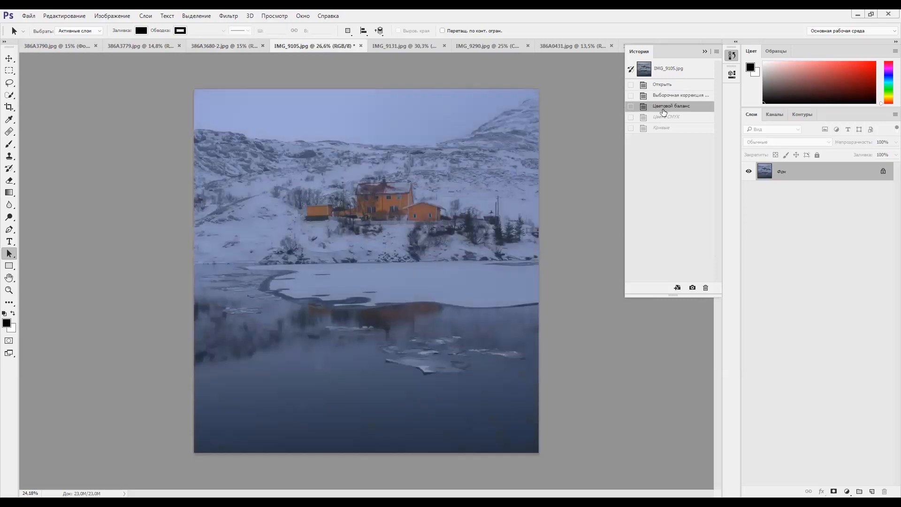
pyautogui.click(662, 118)
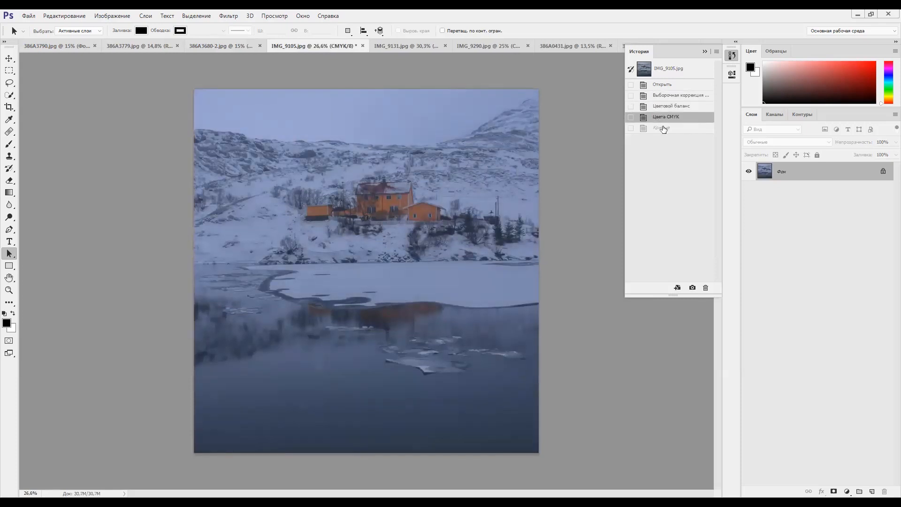
pyautogui.click(663, 129)
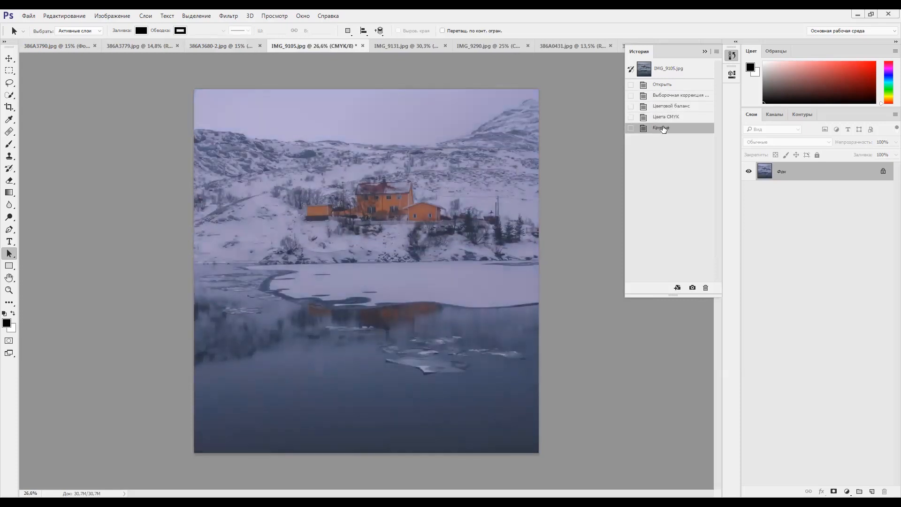
pyautogui.scroll(1, 547, 145)
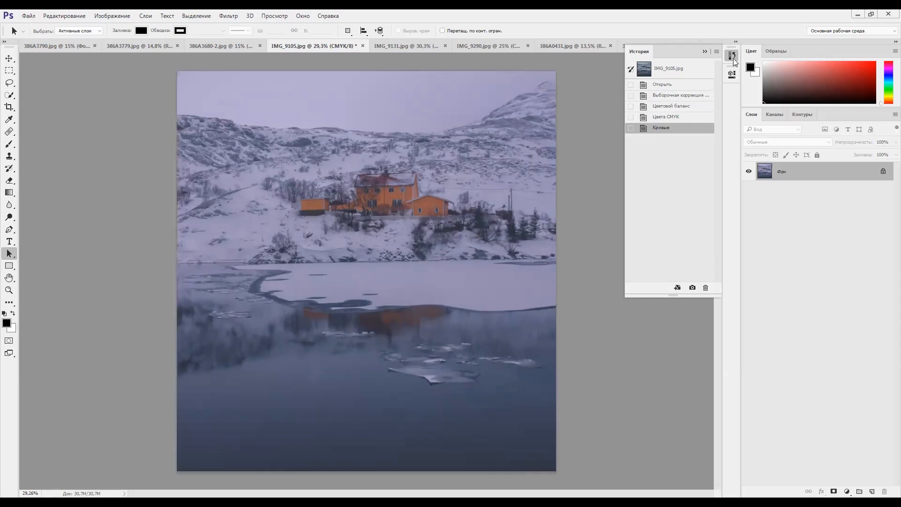
# Step: Switch to IMG_9131.jpg, review its earliest history states, and restore the CMYK conversion state preceding Curves
pyautogui.click(415, 47)
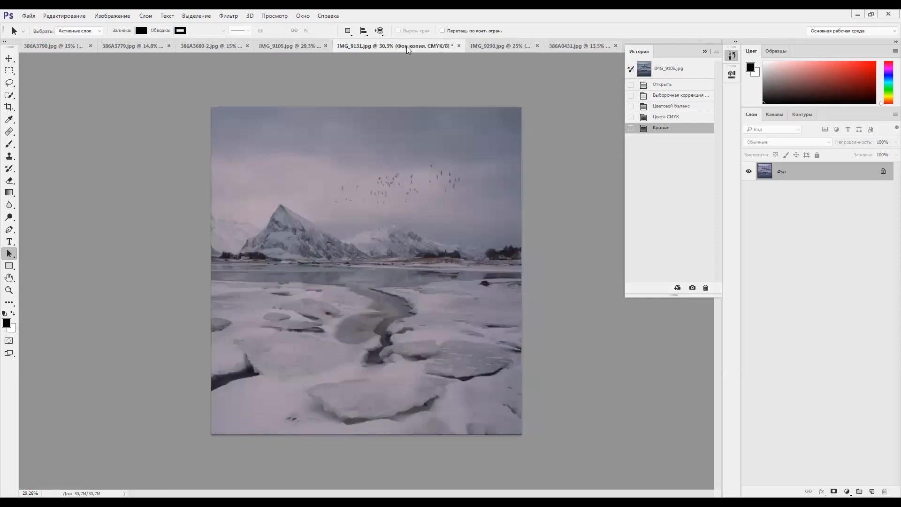
pyautogui.click(663, 88)
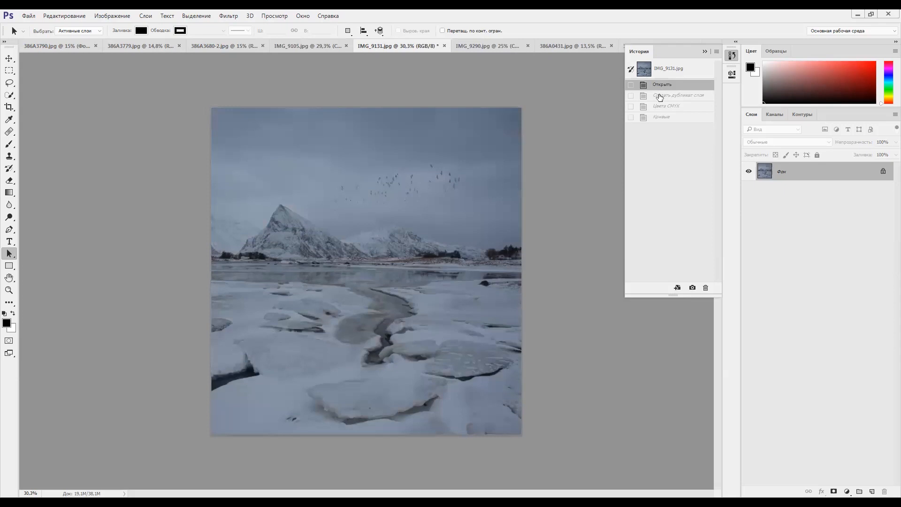
pyautogui.click(659, 96)
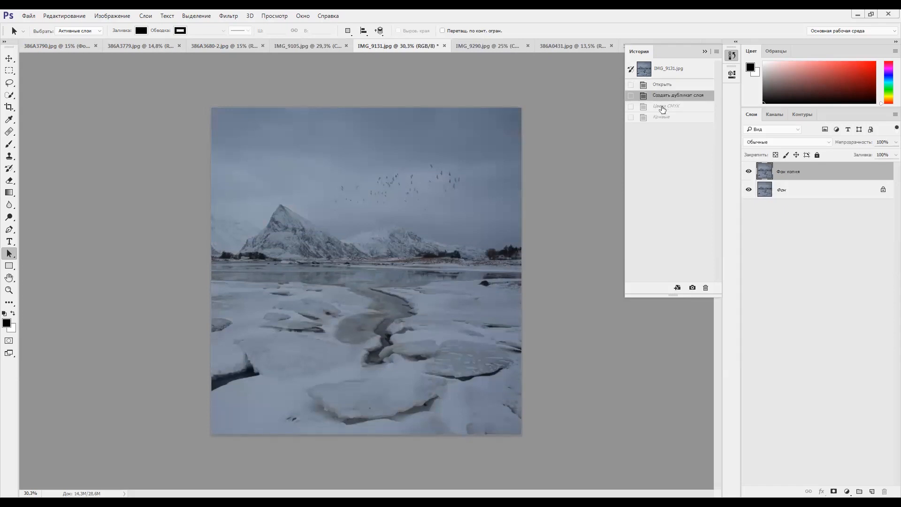
pyautogui.click(663, 107)
pyautogui.scroll(3, 469, 190)
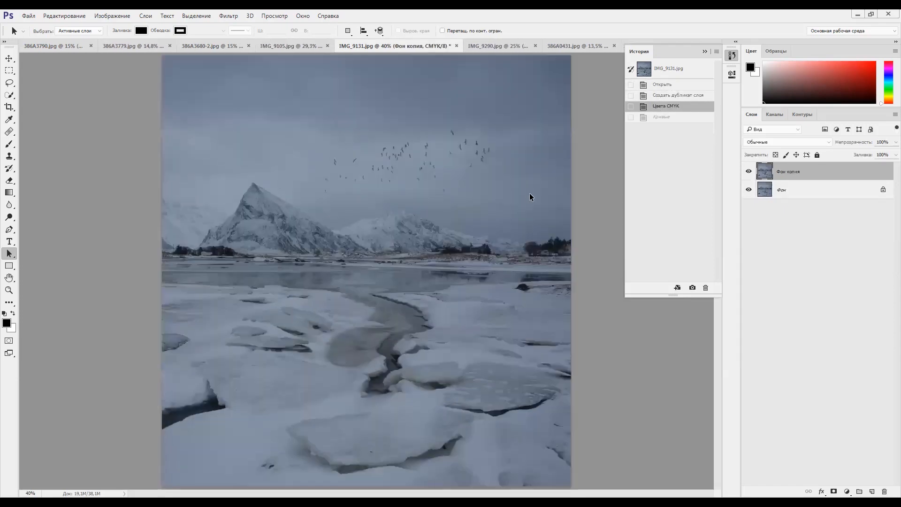
pyautogui.scroll(-1, 529, 193)
# Step: Apply Curves to the cyan channel of Фон копия, lowering it to output 12 at input 33 and raising its upper midtones into an S-curve
pyautogui.click(112, 16)
pyautogui.moveTo(115, 39)
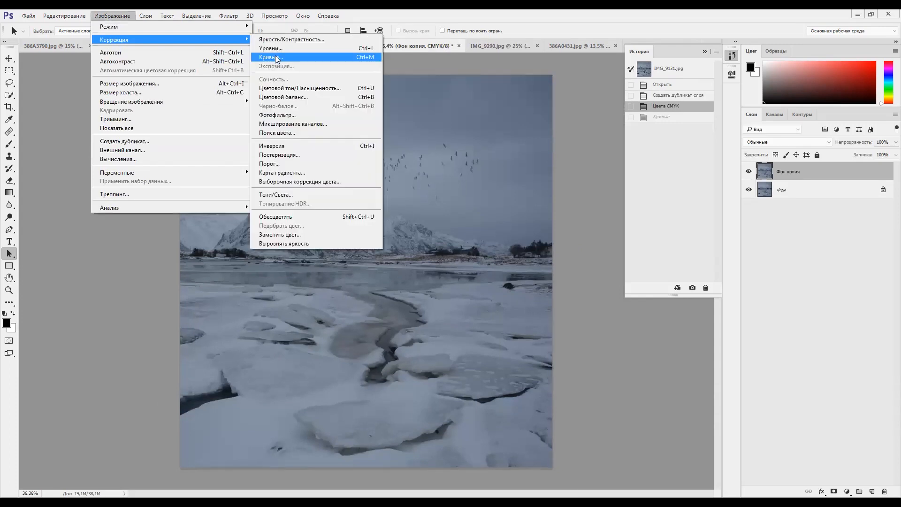
pyautogui.click(275, 56)
pyautogui.click(594, 120)
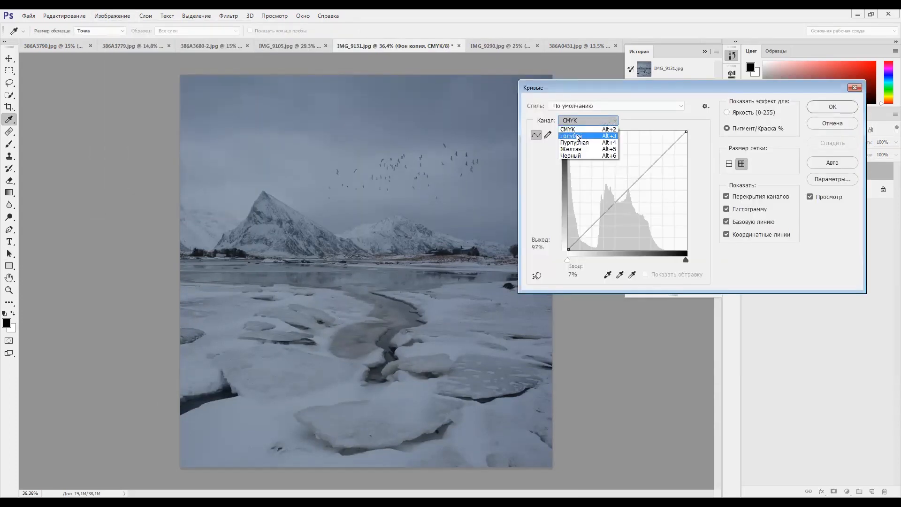
pyautogui.click(579, 137)
pyautogui.moveTo(614, 204); pyautogui.dragTo(613, 227)
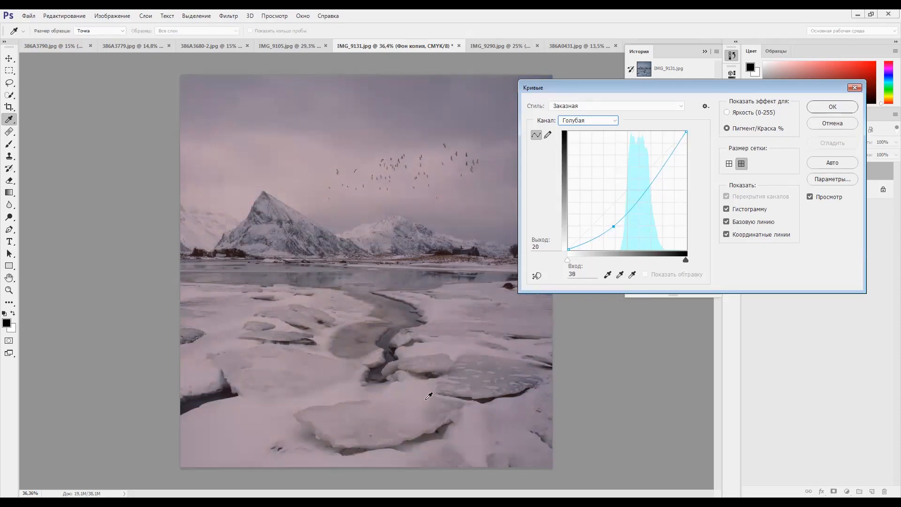
pyautogui.moveTo(613, 227)
pyautogui.mouseDown()
pyautogui.moveTo(605, 220)
pyautogui.moveTo(605, 229)
pyautogui.mouseUp()
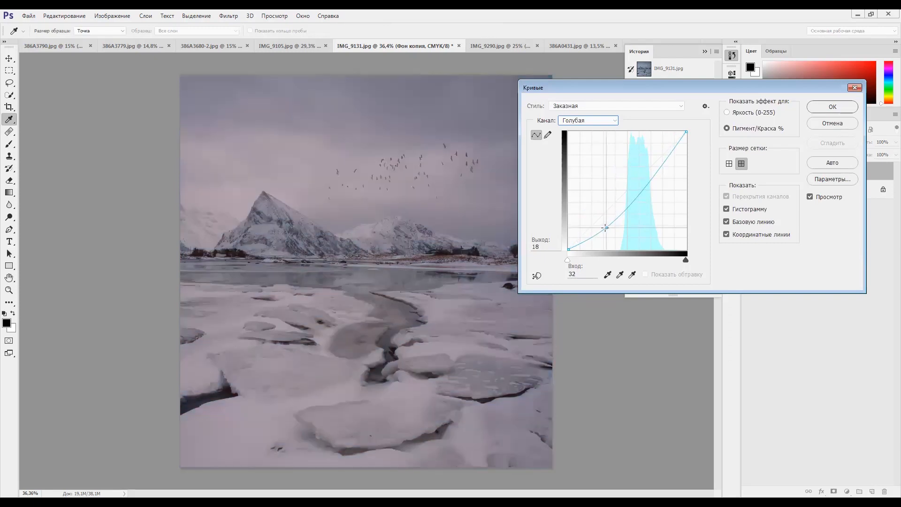
pyautogui.moveTo(643, 185); pyautogui.dragTo(642, 170)
pyautogui.moveTo(603, 230); pyautogui.dragTo(607, 237)
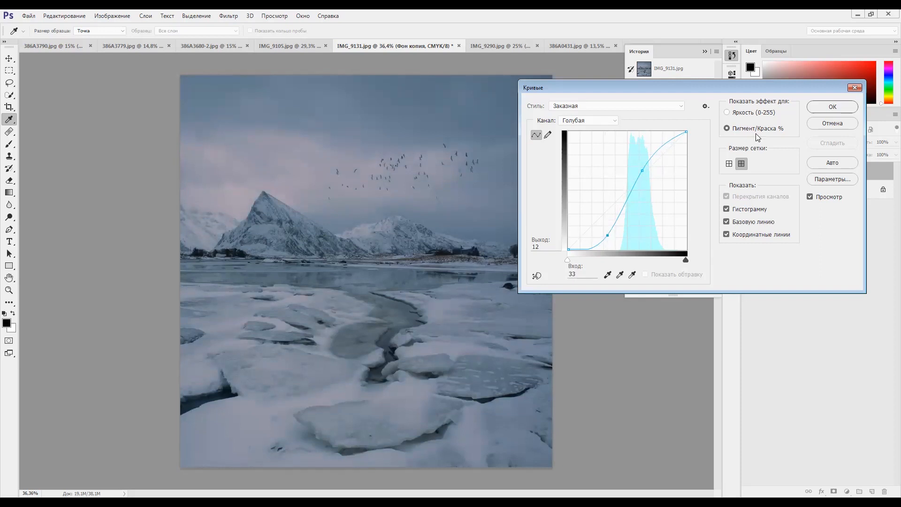
pyautogui.click(831, 108)
# Step: Compare the cyan-curve grade with the original by toggling the visibility of the Фон копия layer
pyautogui.scroll(-1, 374, 237)
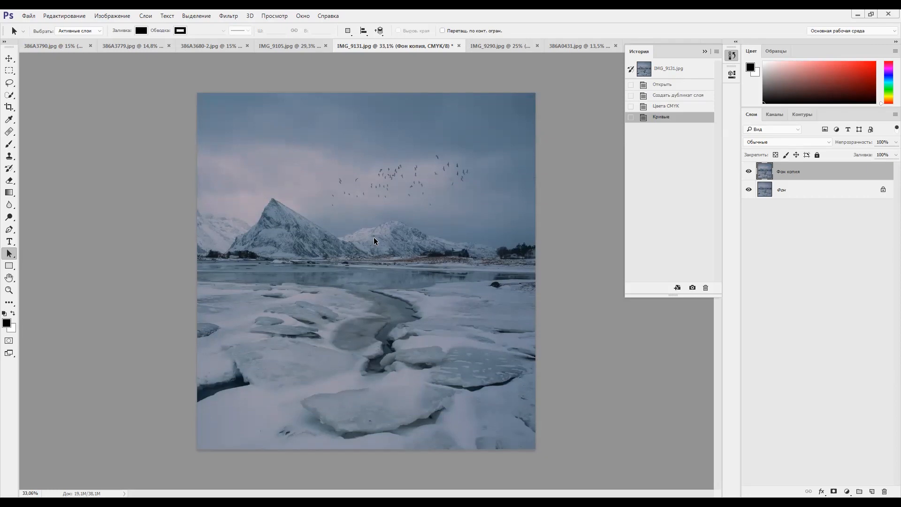
pyautogui.click(749, 173)
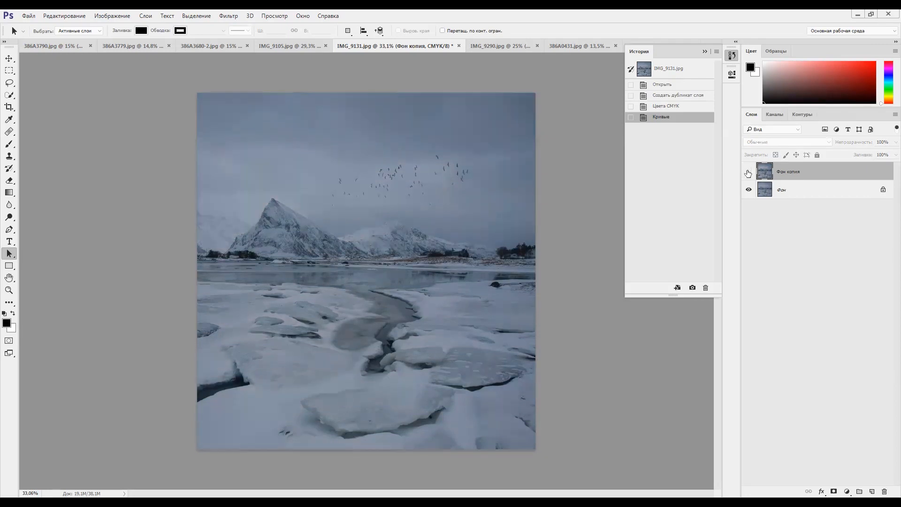
pyautogui.click(748, 174)
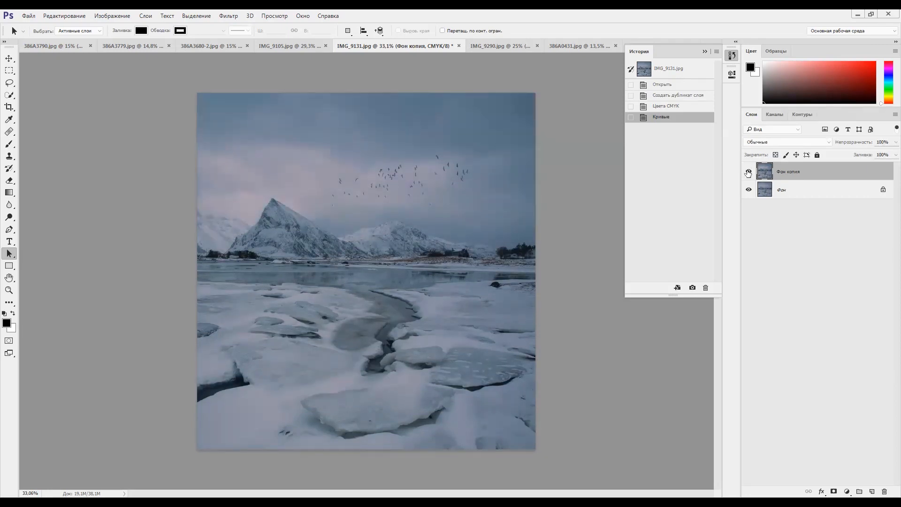